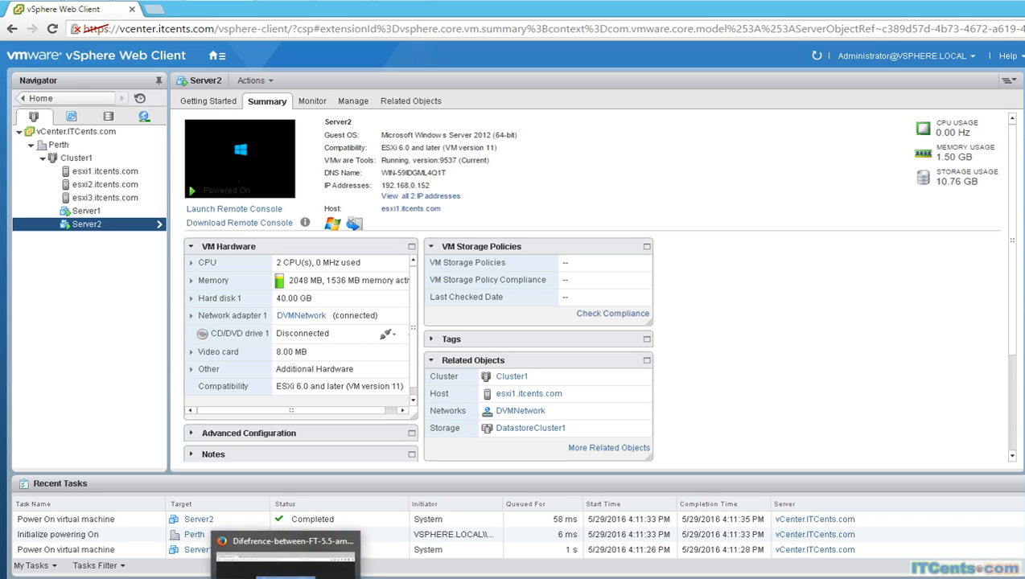
# Step: Switch to the Firefox window and examine the Fault Tolerance comparison table for vSphere 5.5 and 6.0, including the virtual disk and storage redundancy rows
pyautogui.click(276, 555)
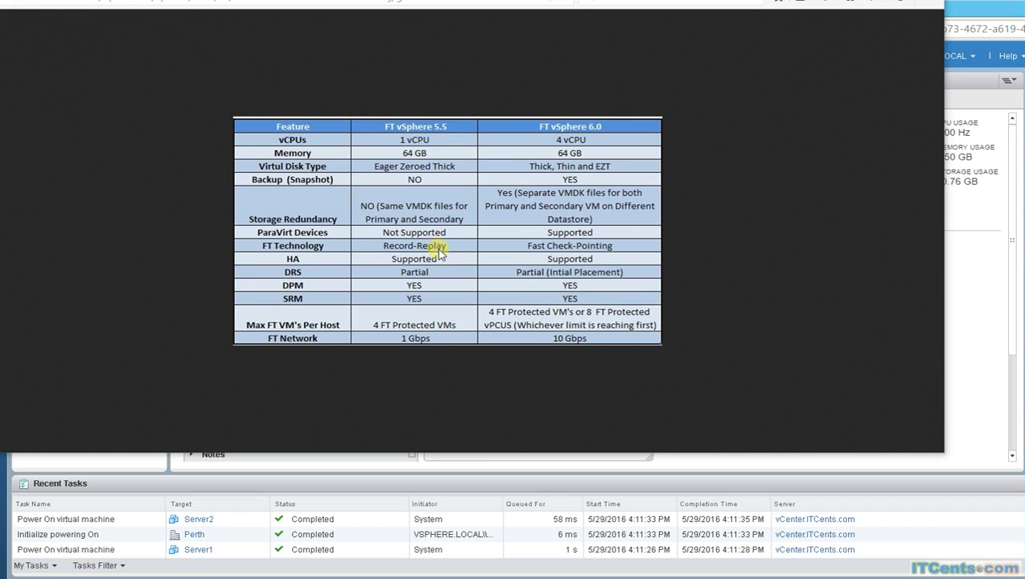
pyautogui.moveTo(360, 191)
pyautogui.mouseDown()
pyautogui.moveTo(594, 178)
pyautogui.moveTo(648, 197)
pyautogui.moveTo(607, 229)
pyautogui.moveTo(499, 231)
pyautogui.moveTo(467, 192)
pyautogui.mouseUp()
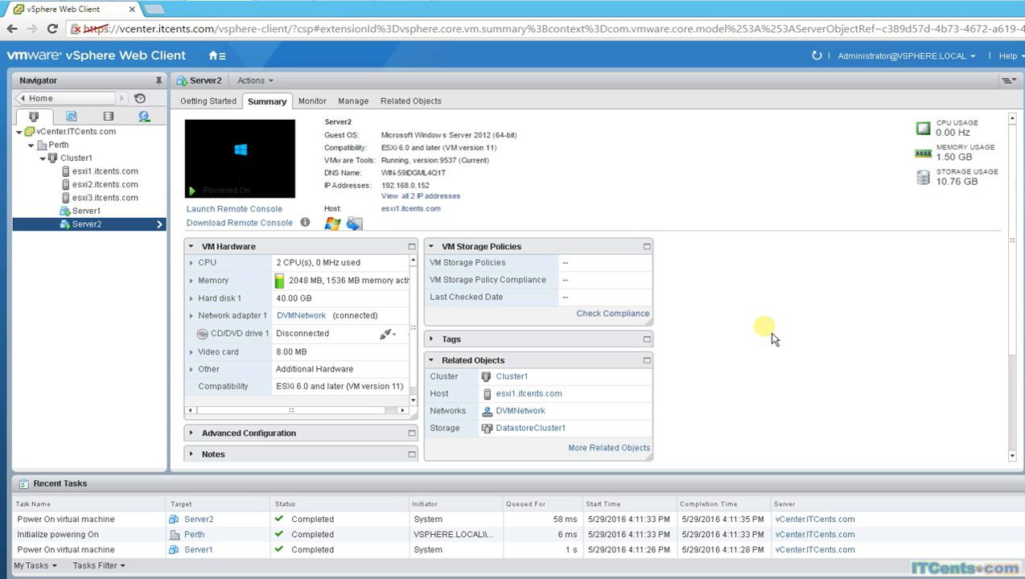
# Step: Start managing the networking of attached hosts on distributed switch DSwitch1, reached through the related objects of host esxi1.itcents.com
pyautogui.click(91, 172)
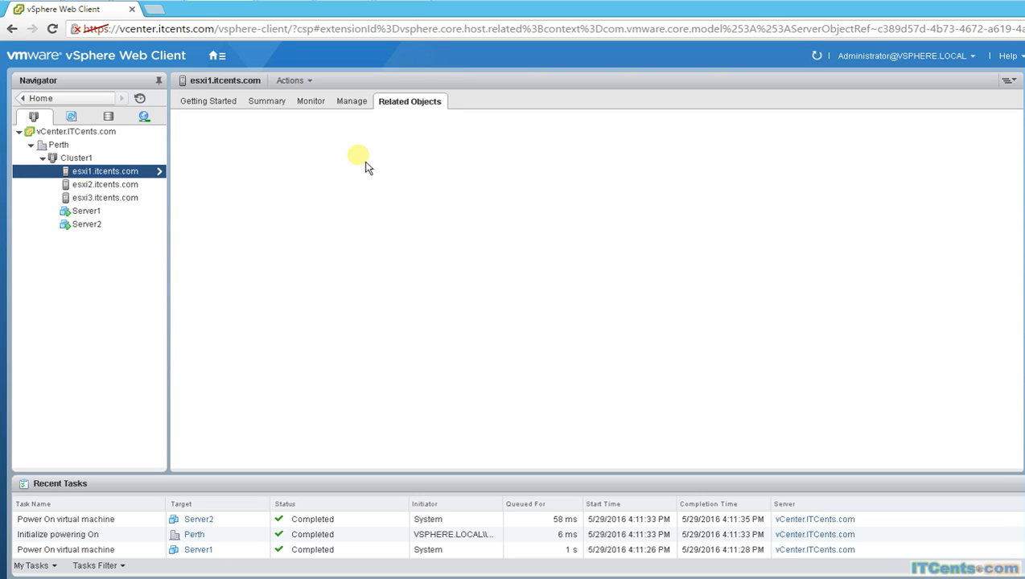
pyautogui.click(366, 107)
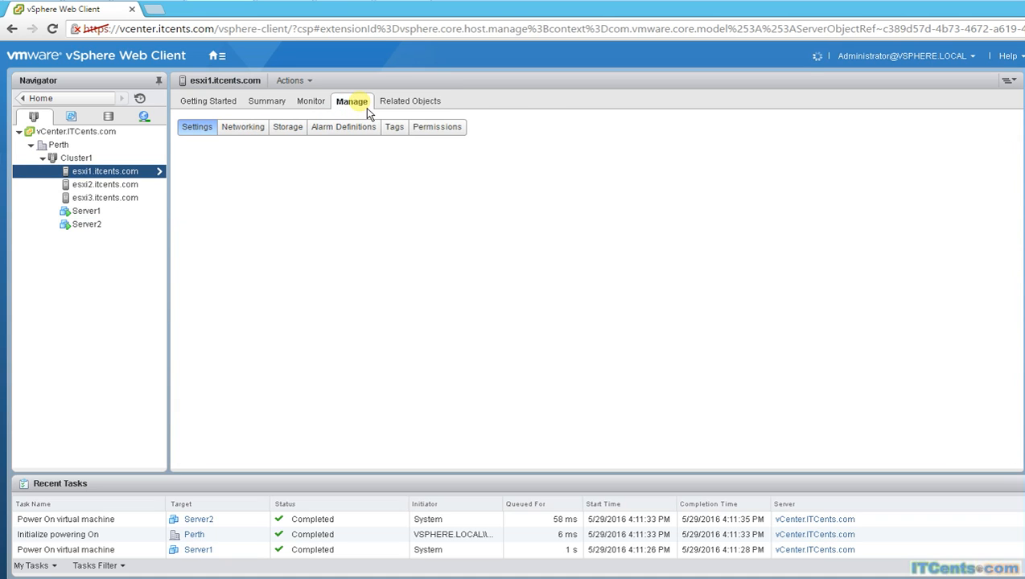
pyautogui.click(398, 108)
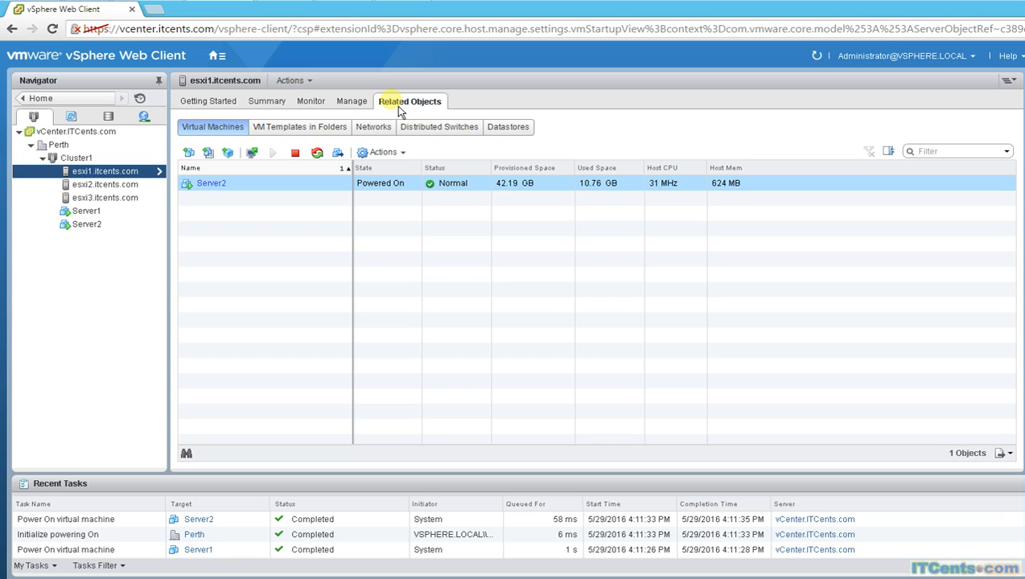
pyautogui.click(441, 141)
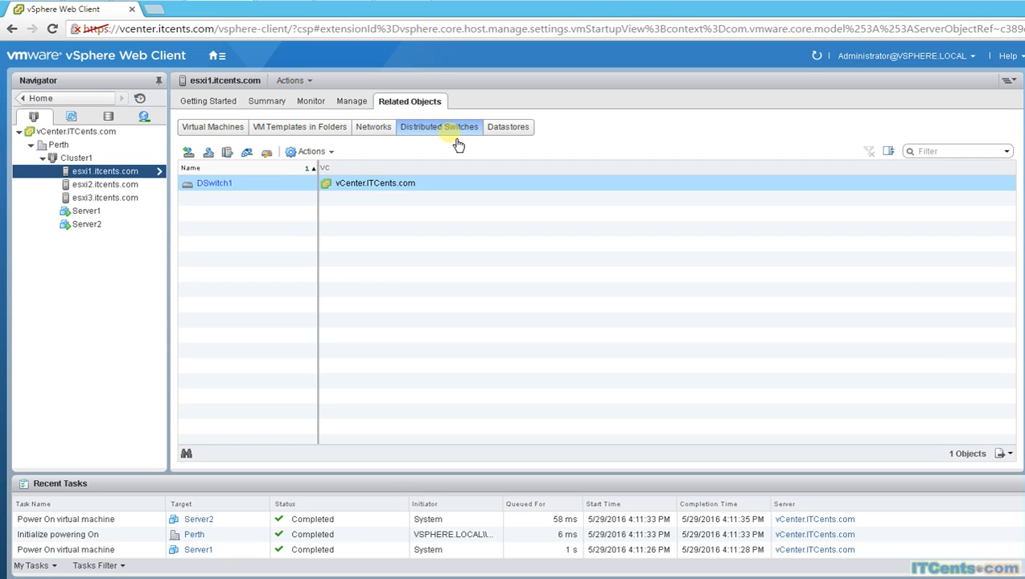
pyautogui.click(229, 154)
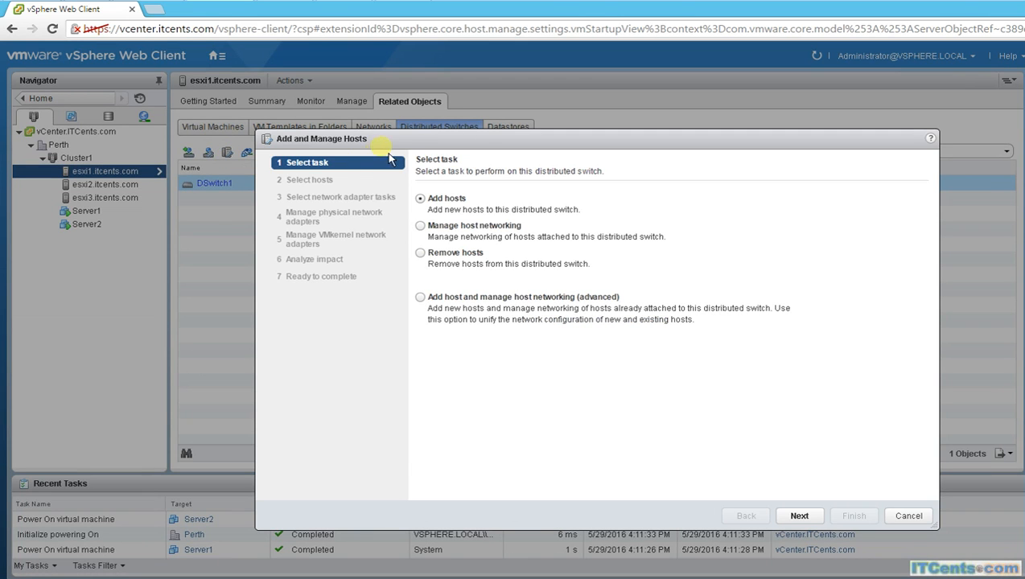
pyautogui.click(474, 227)
pyautogui.click(783, 517)
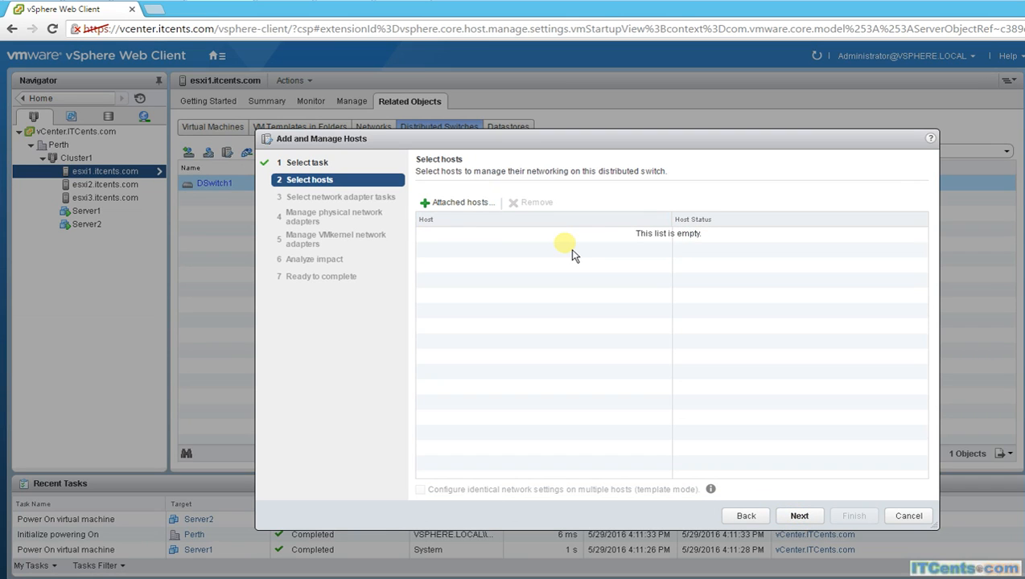
# Step: Include all three attached hosts, esxi1 to esxi3.itcents.com, and limit the network adapter tasks to managing VMkernel adapters
pyautogui.click(455, 202)
pyautogui.click(380, 236)
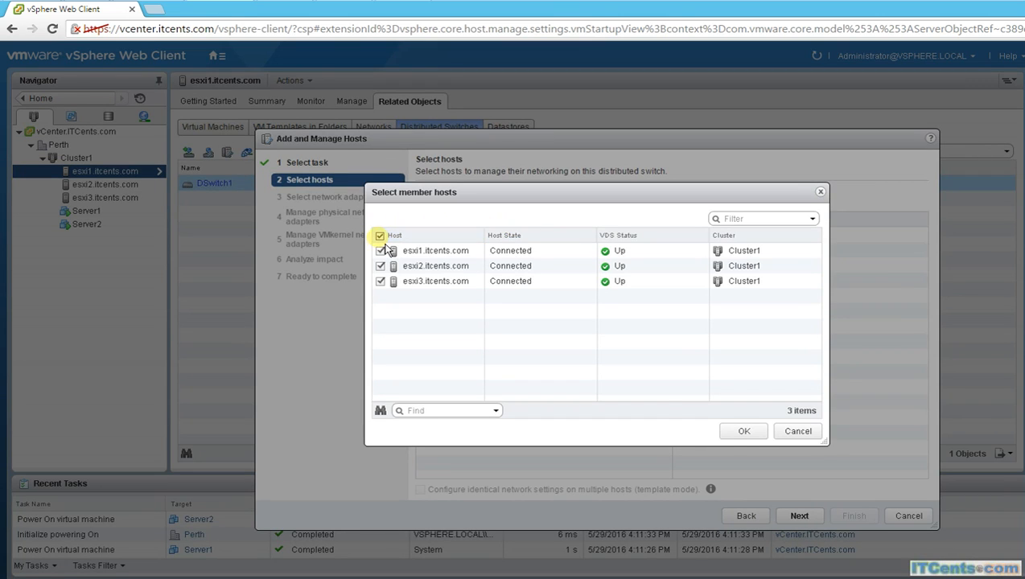
pyautogui.click(749, 431)
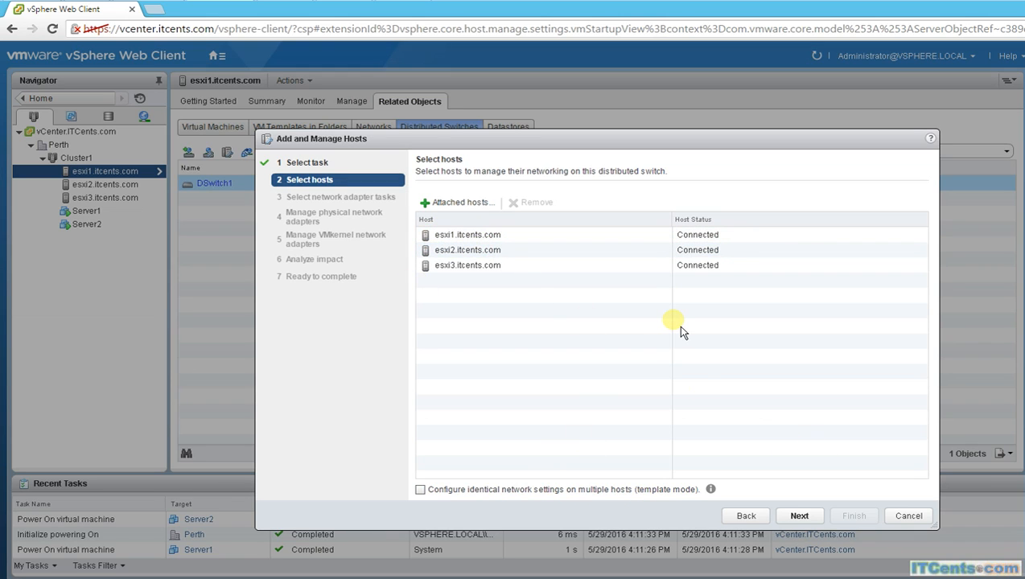
pyautogui.click(805, 519)
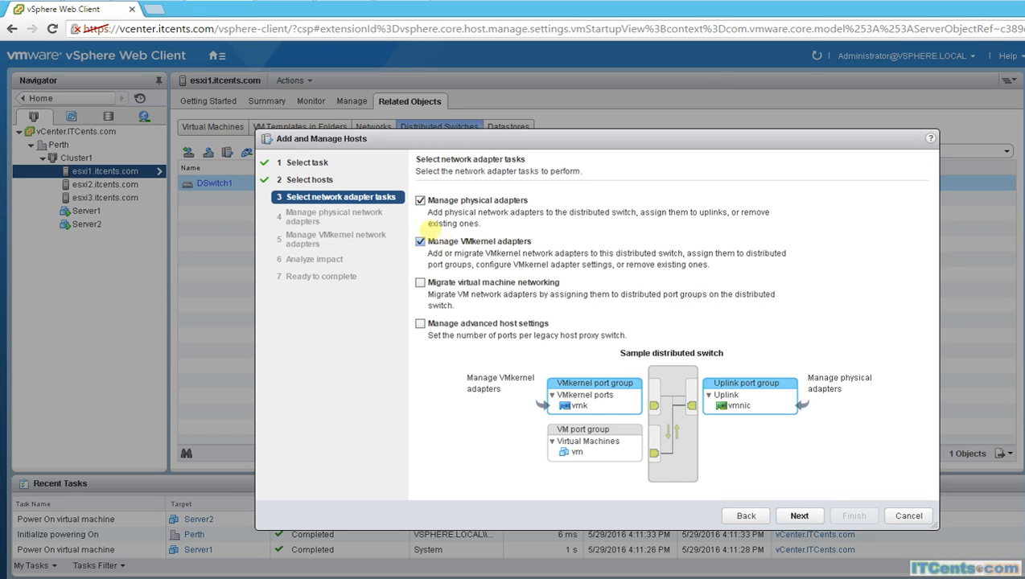
pyautogui.click(419, 200)
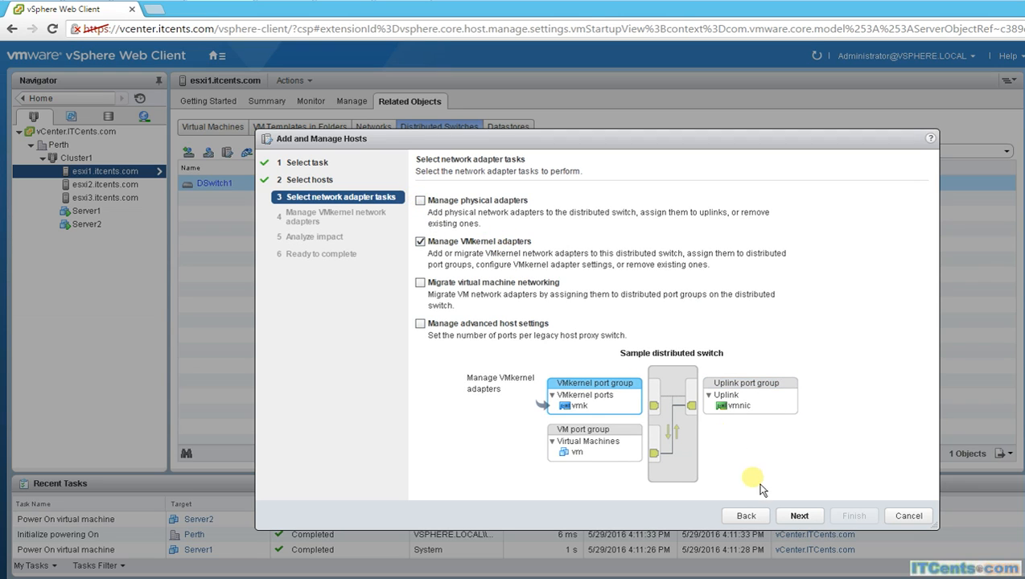
pyautogui.click(804, 517)
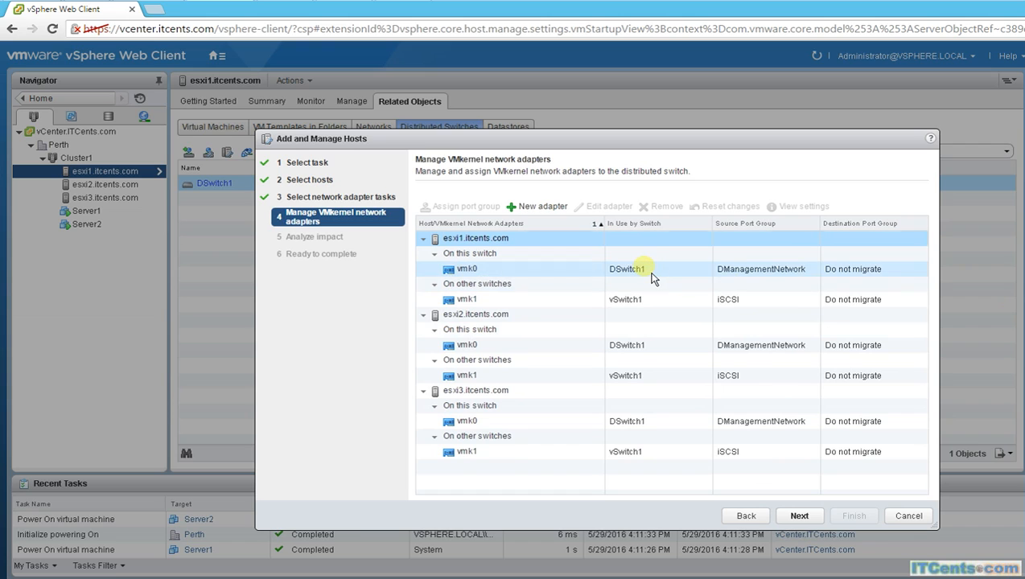
# Step: Enable Fault Tolerance logging on the vmk0 adapter of host esxi1.itcents.com
pyautogui.click(652, 276)
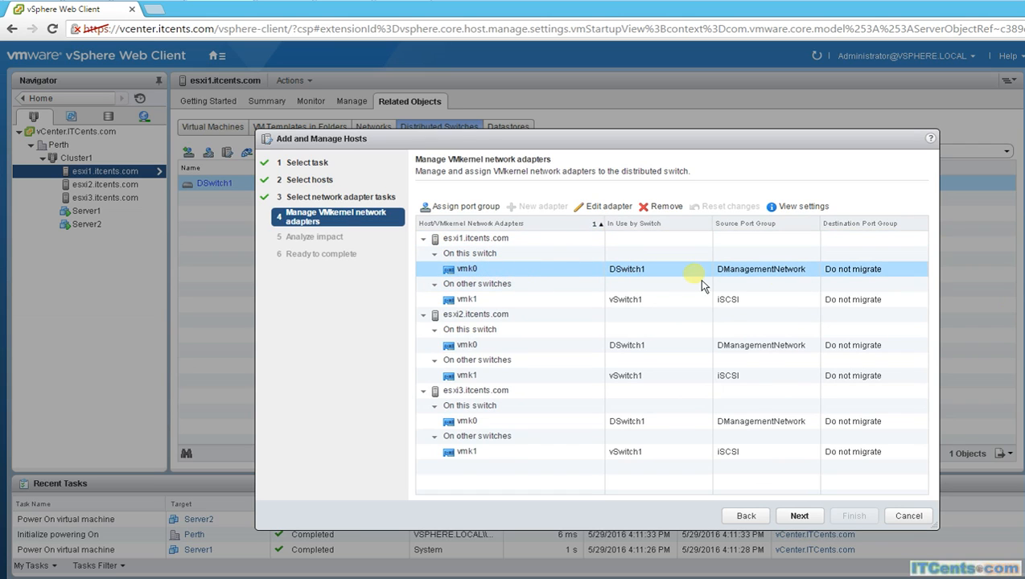
pyautogui.click(597, 206)
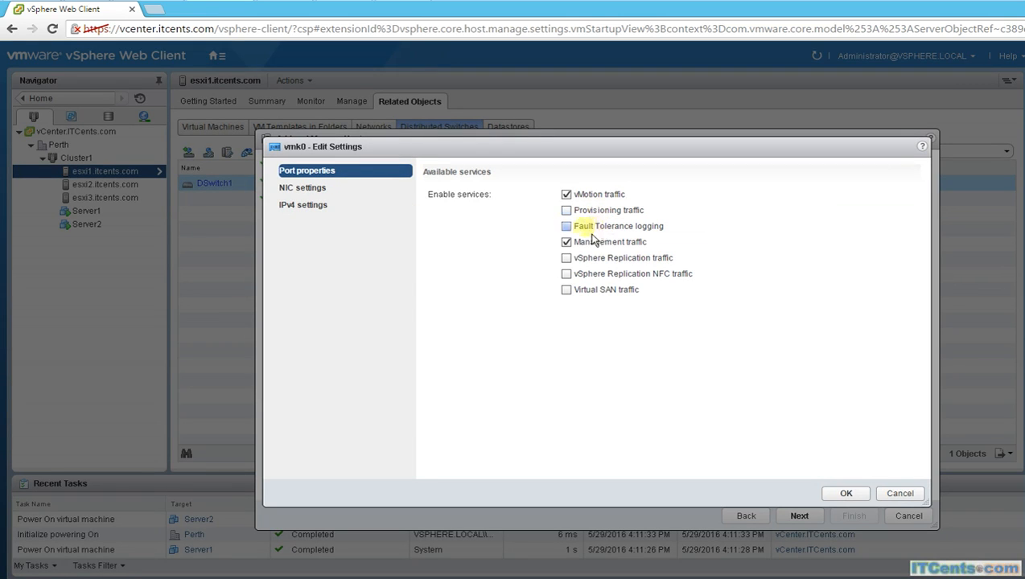
pyautogui.click(568, 227)
pyautogui.click(858, 501)
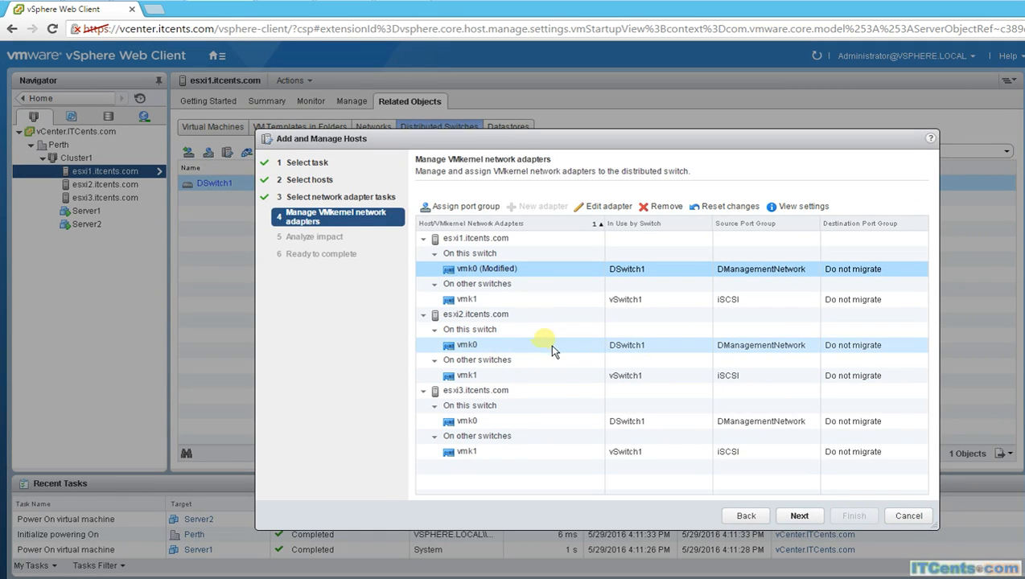
# Step: Enable Fault Tolerance logging on the vmk0 adapter of host esxi2.itcents.com
pyautogui.click(633, 350)
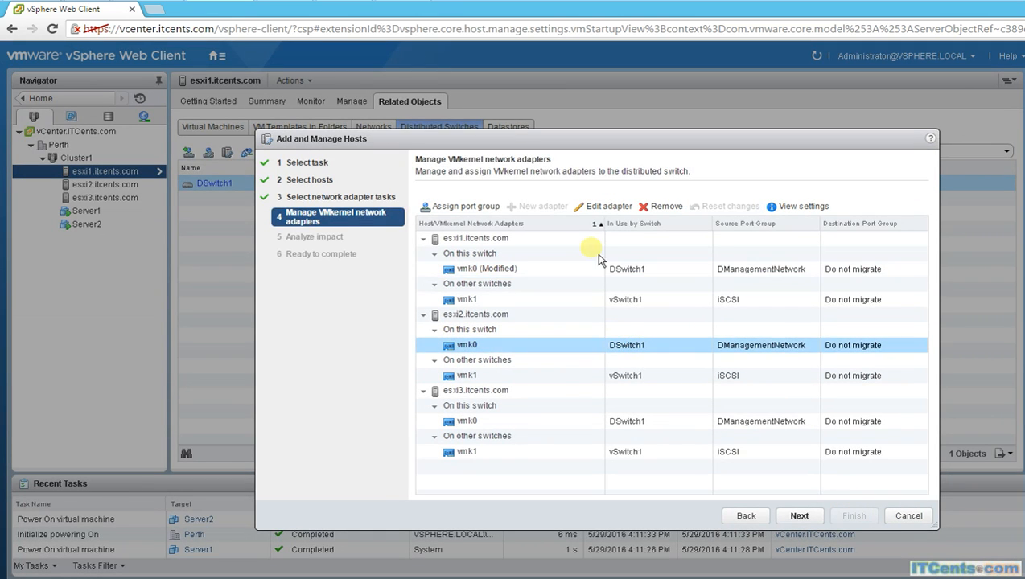
pyautogui.click(611, 209)
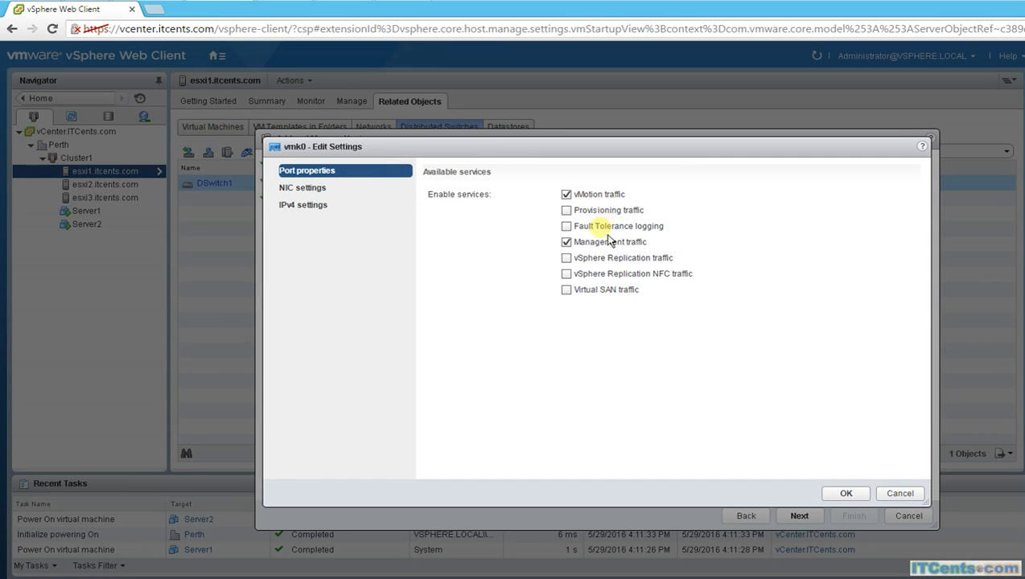
pyautogui.click(567, 226)
pyautogui.click(846, 497)
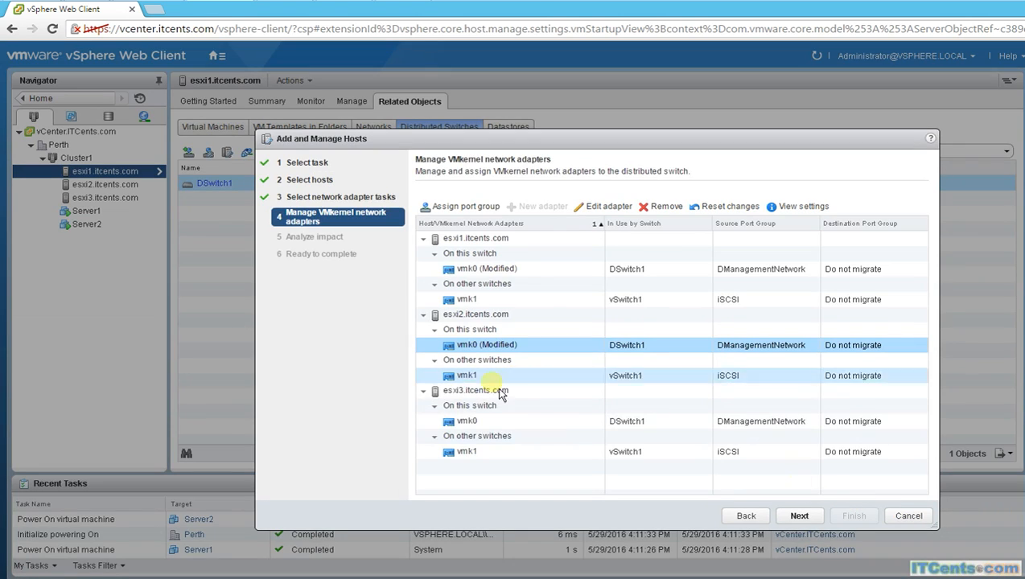
# Step: Enable Fault Tolerance logging on the vmk0 adapter of host esxi3.itcents.com
pyautogui.click(734, 425)
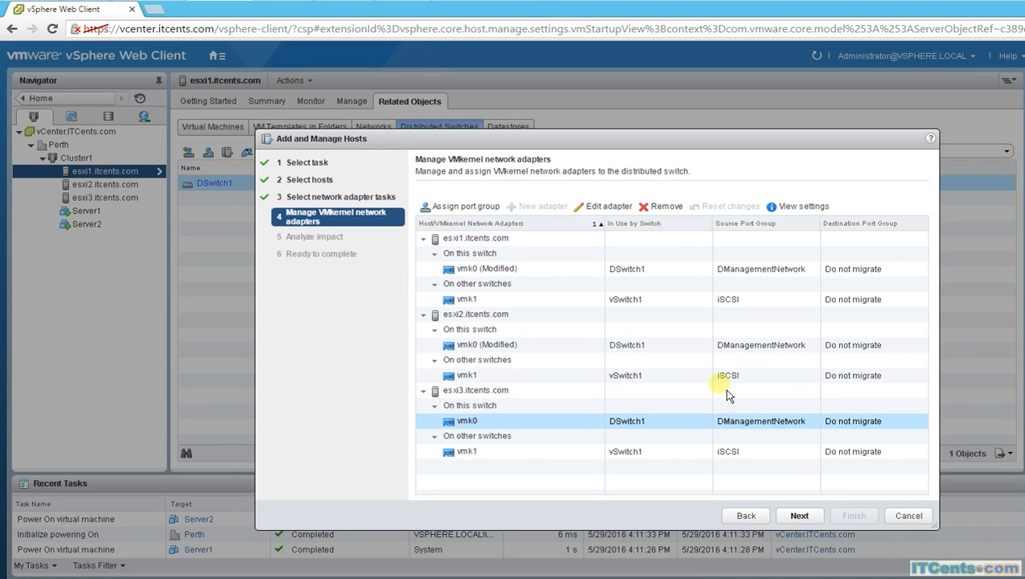
pyautogui.click(609, 207)
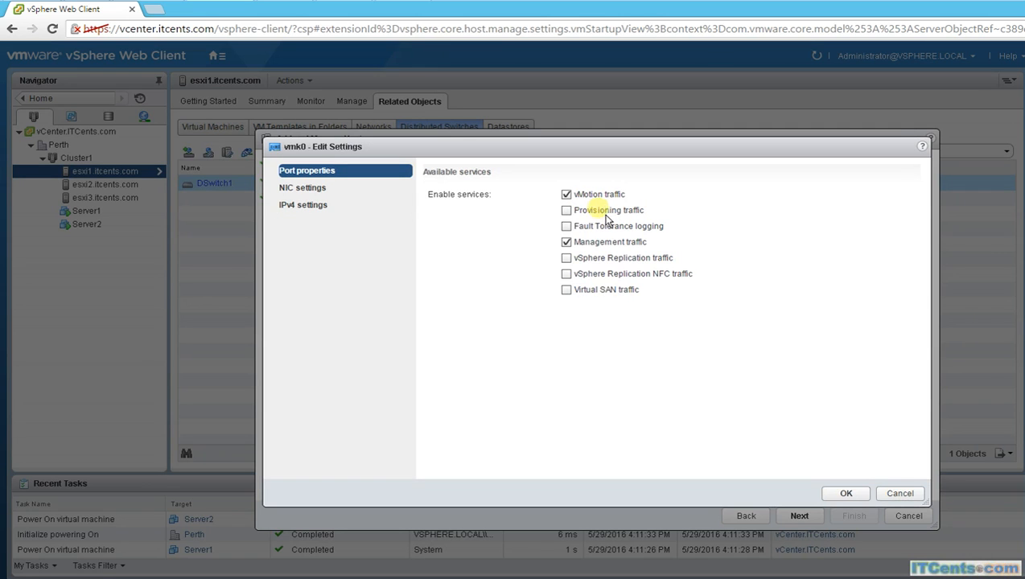
pyautogui.click(575, 231)
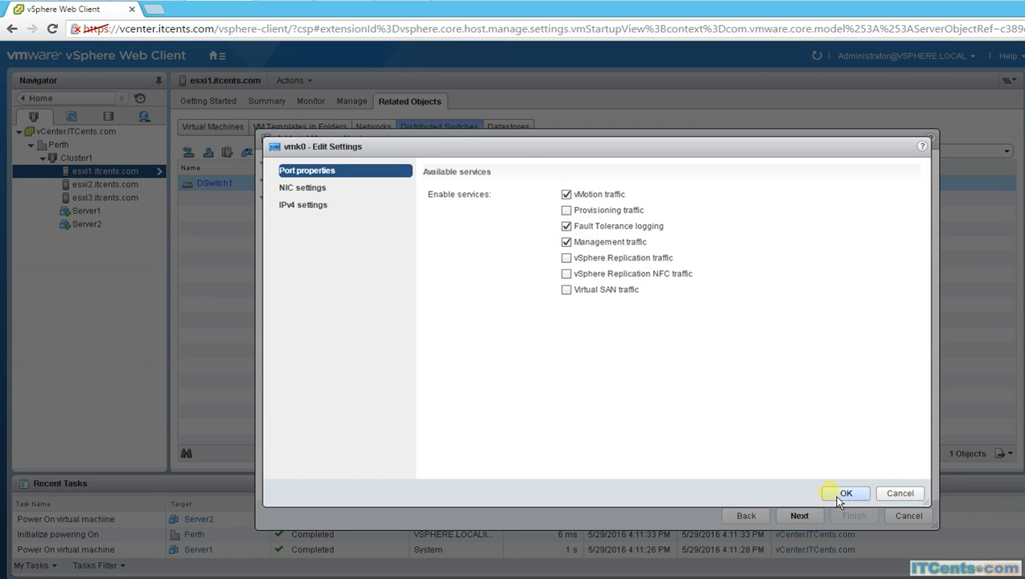
pyautogui.click(845, 494)
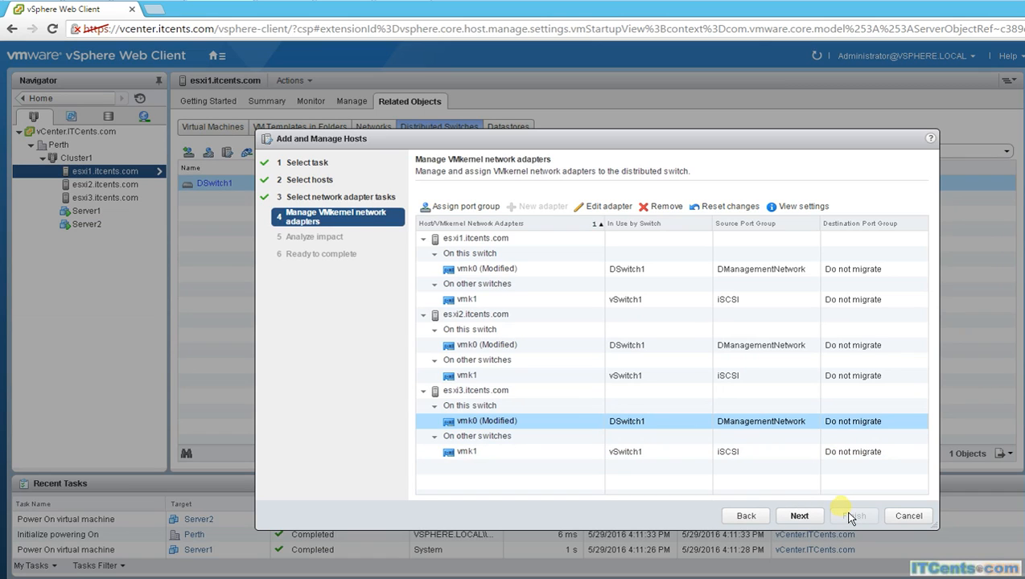
# Step: Accept the impact analysis and complete the host networking wizard to apply the VMkernel adapter changes
pyautogui.click(800, 519)
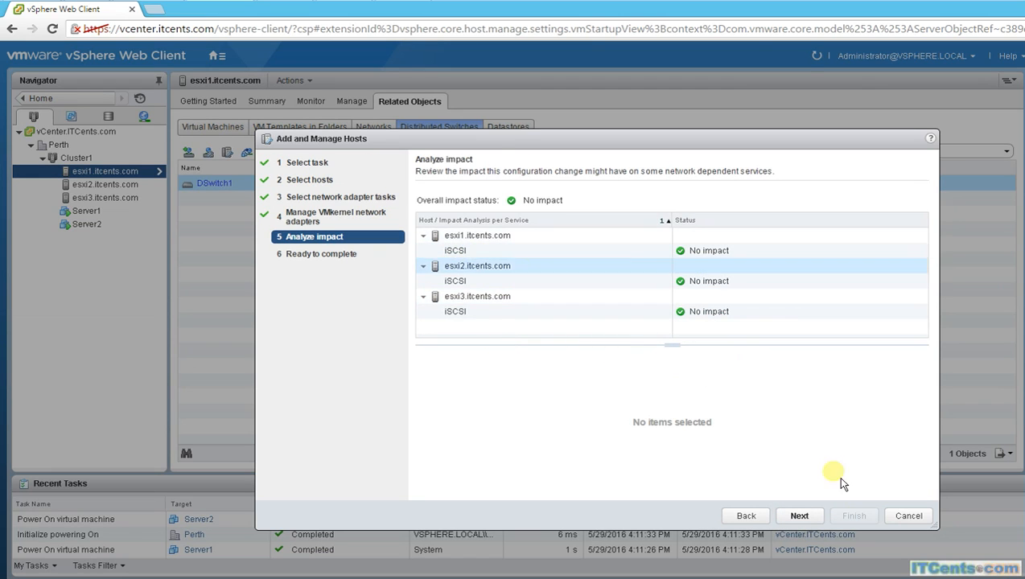
pyautogui.click(800, 516)
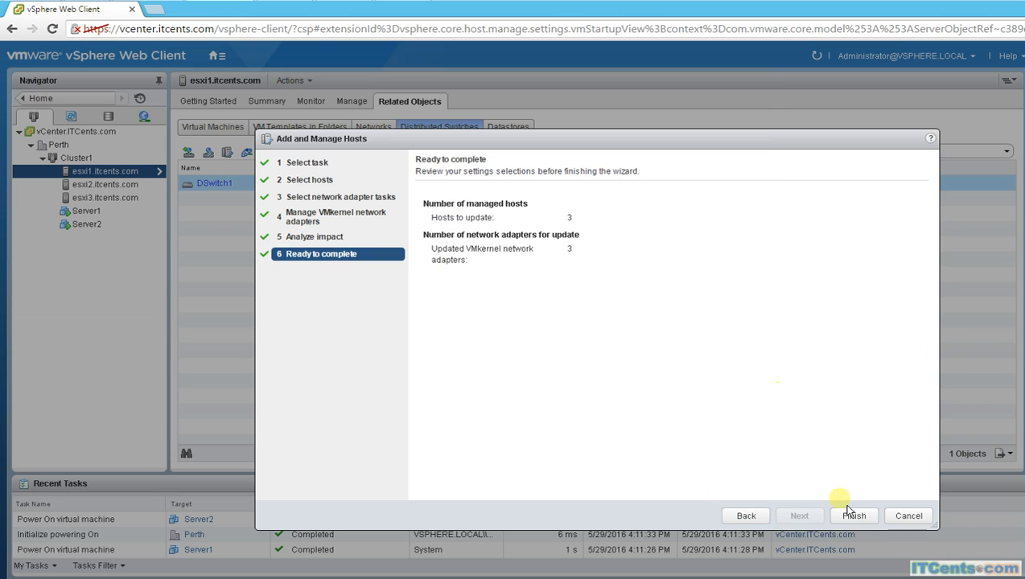
pyautogui.click(853, 516)
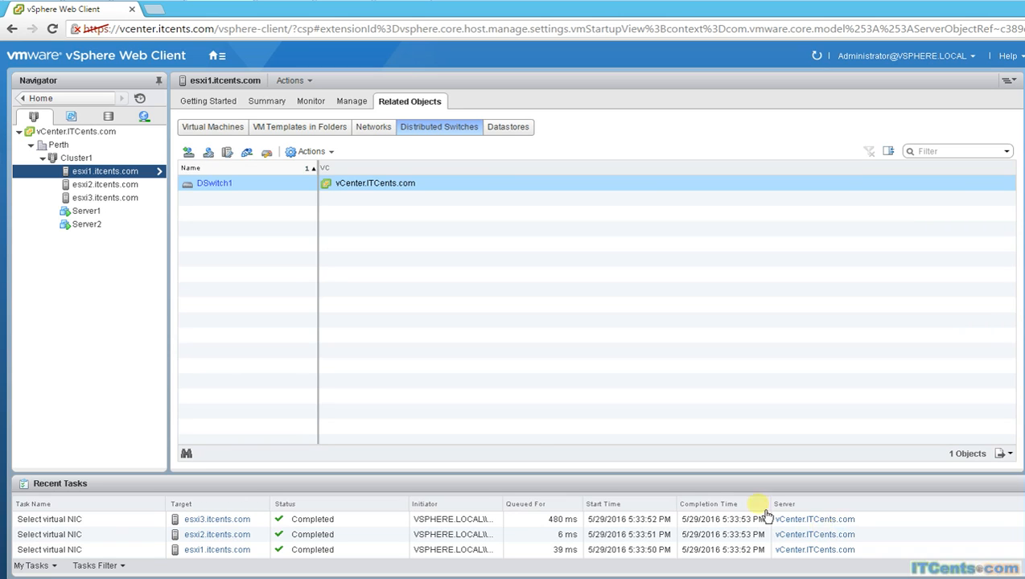
# Step: Examine Server2's summary and the folders on datastores iSCSIDS1 and iSCSIDS2 to find where Server2's files are stored, and return to the hosts and clusters inventory
pyautogui.click(86, 211)
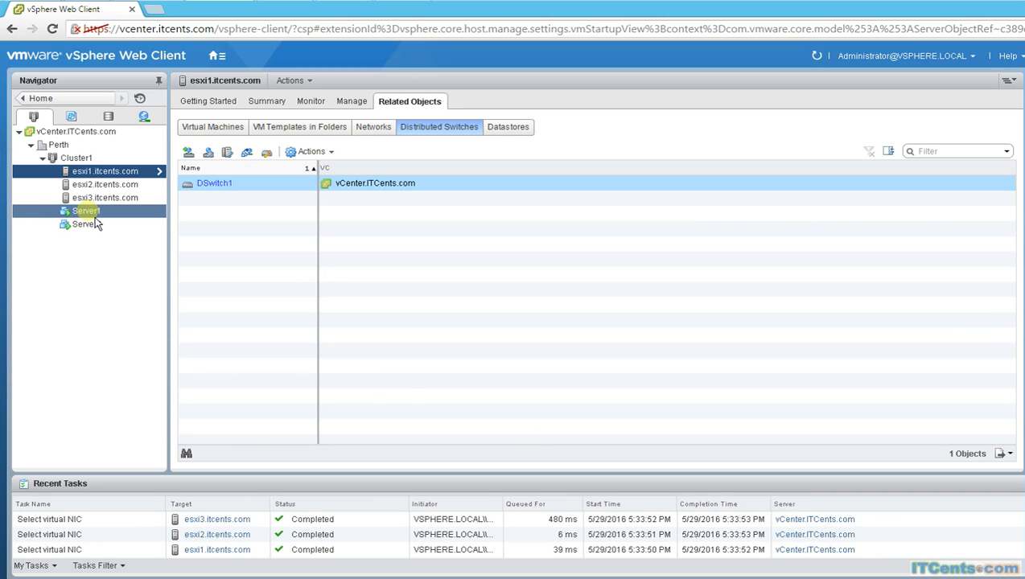
pyautogui.click(93, 226)
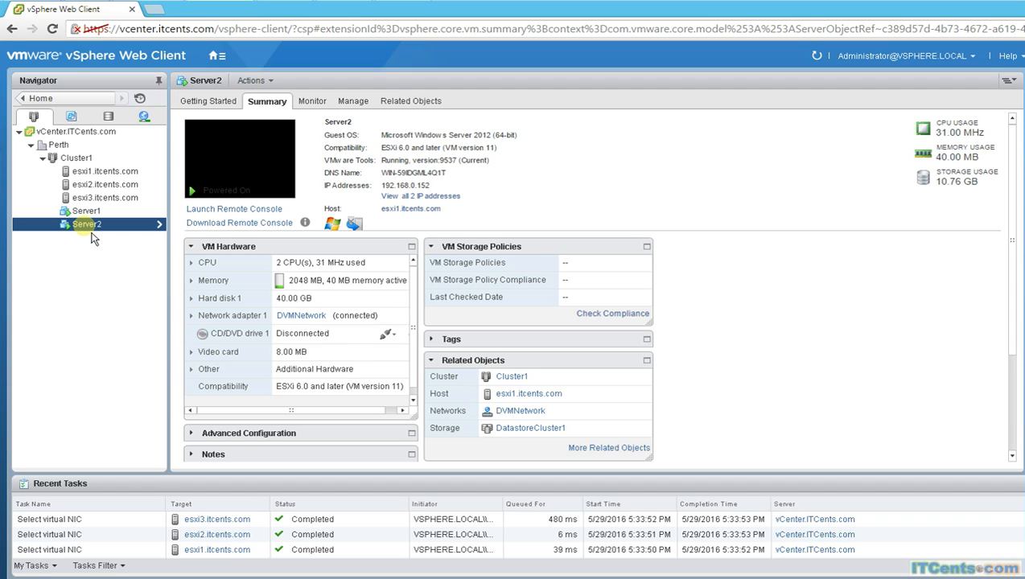
pyautogui.click(108, 116)
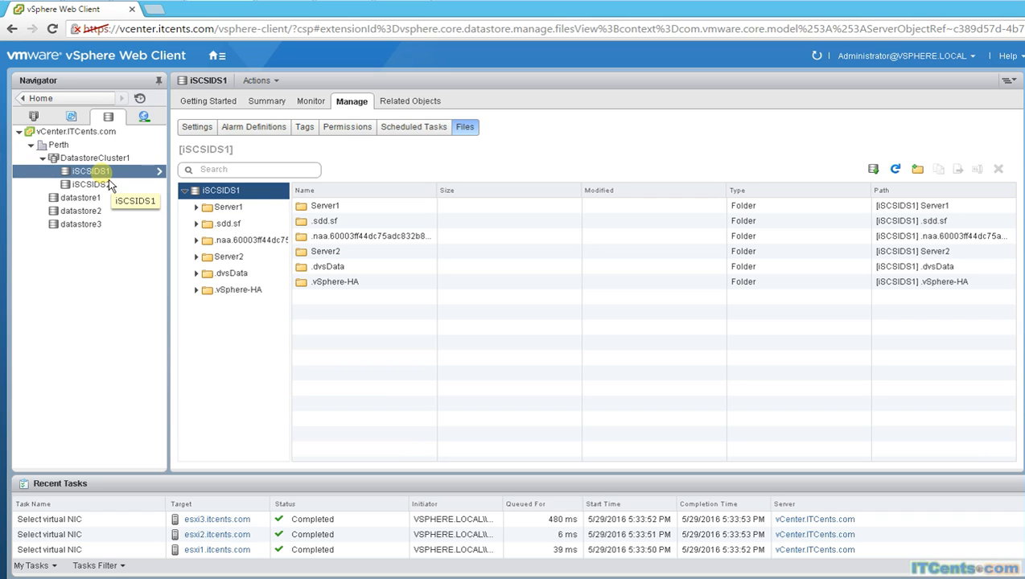
pyautogui.click(228, 256)
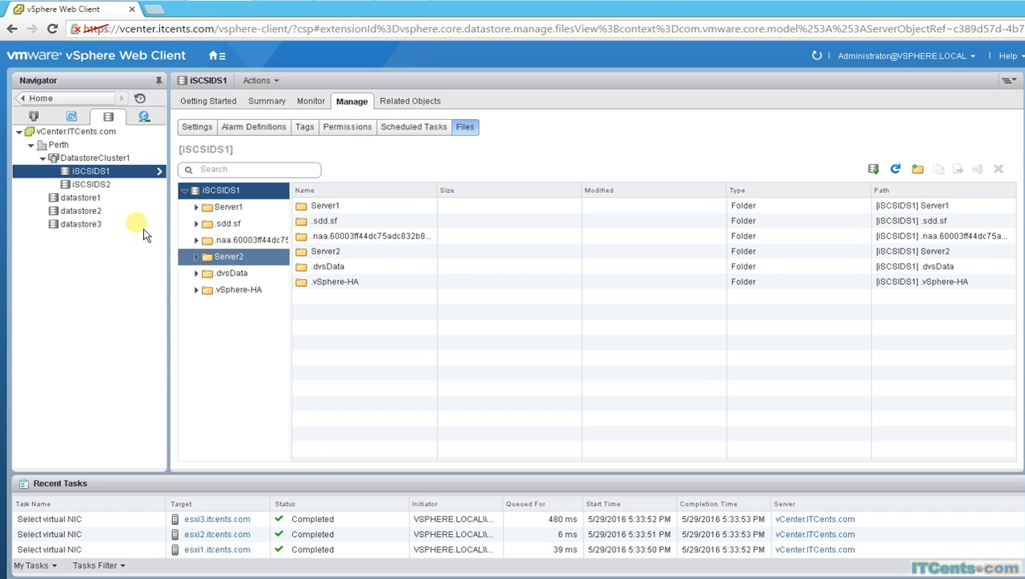
pyautogui.click(107, 187)
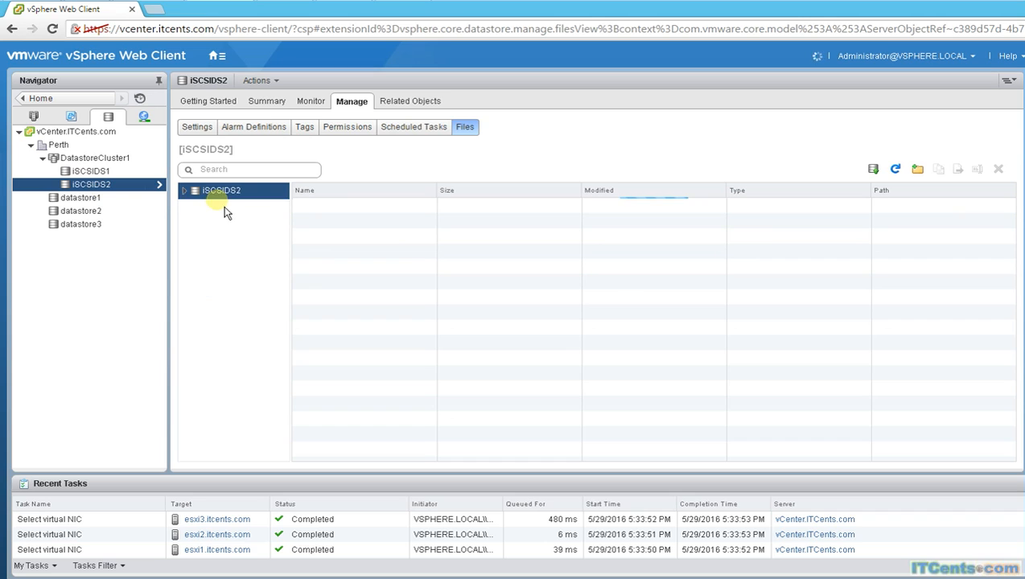
pyautogui.click(186, 192)
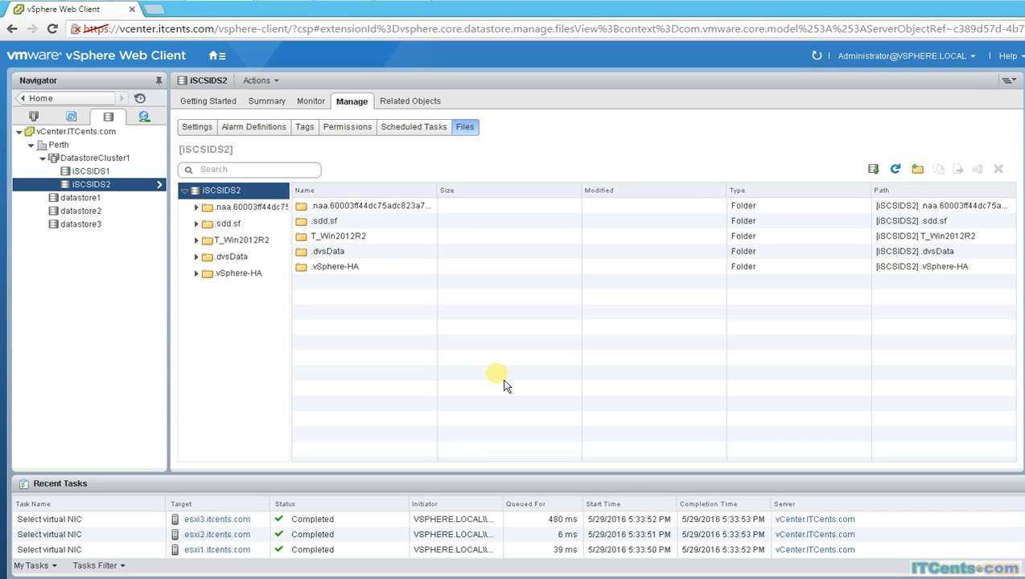
pyautogui.click(90, 172)
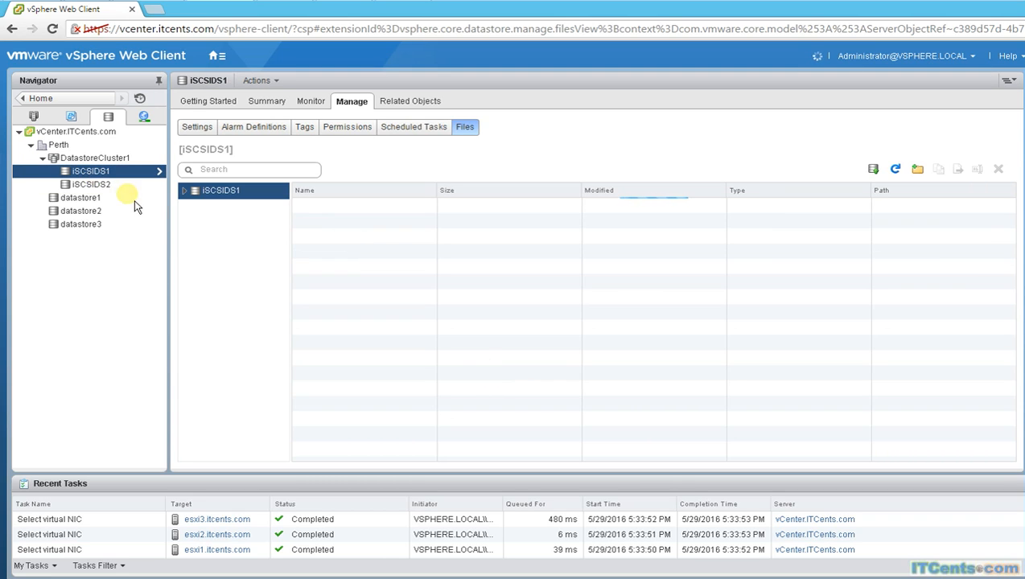
pyautogui.click(186, 192)
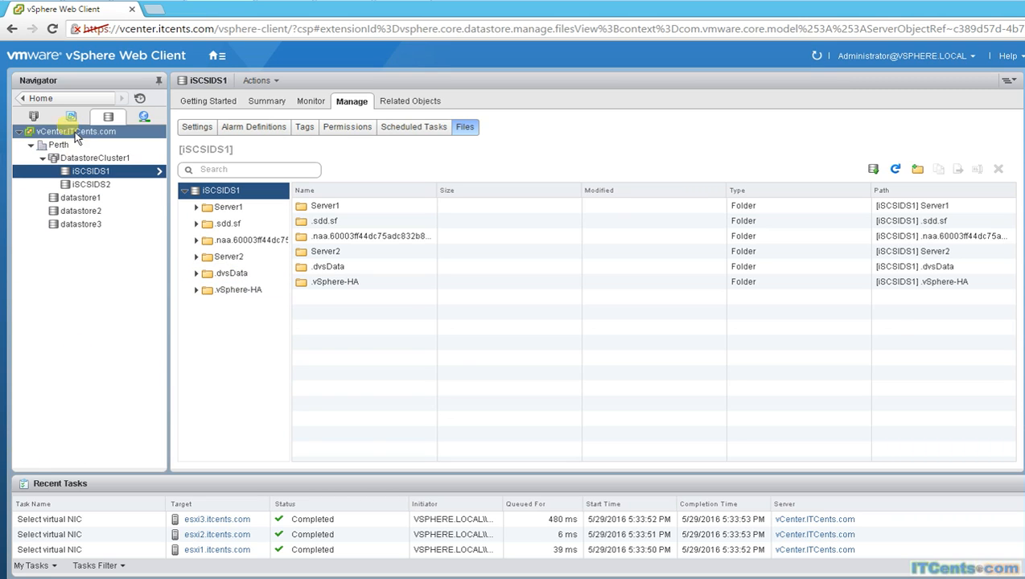
pyautogui.click(33, 116)
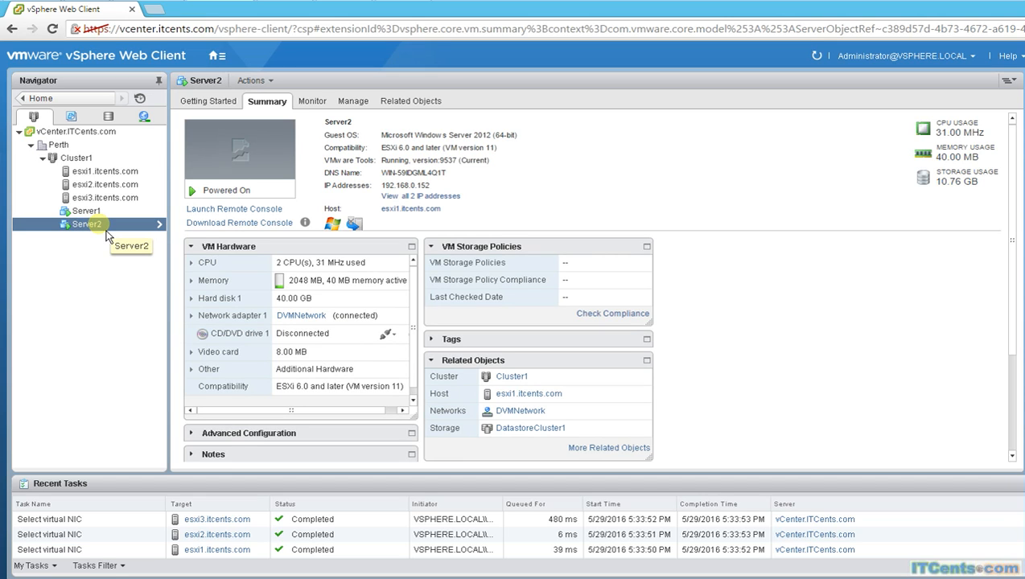
# Step: Start turning on Fault Tolerance for Server2 and accept the compatibility warning for host esxi1.itcents.com
pyautogui.rightClick(106, 229)
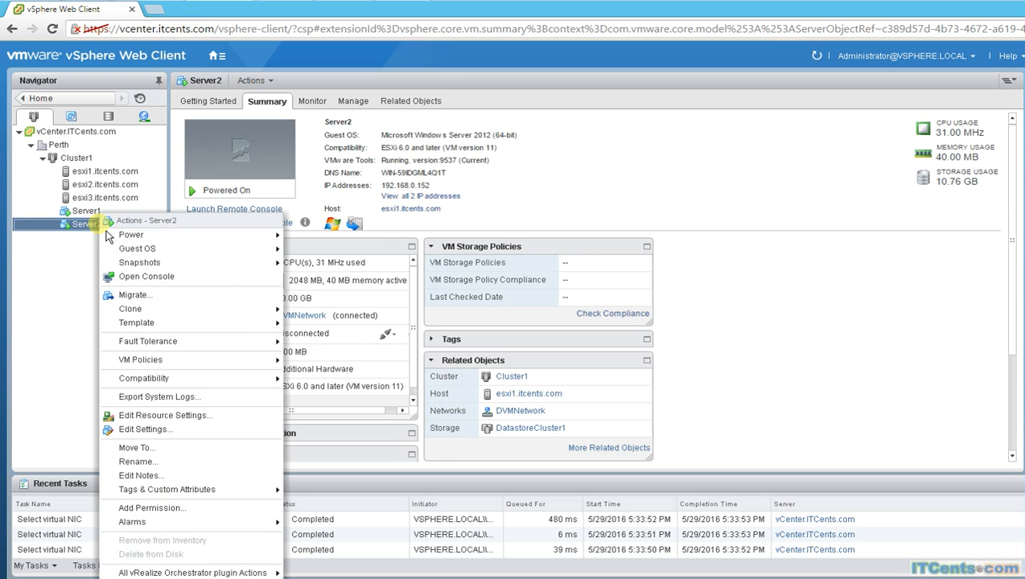
pyautogui.moveTo(208, 351)
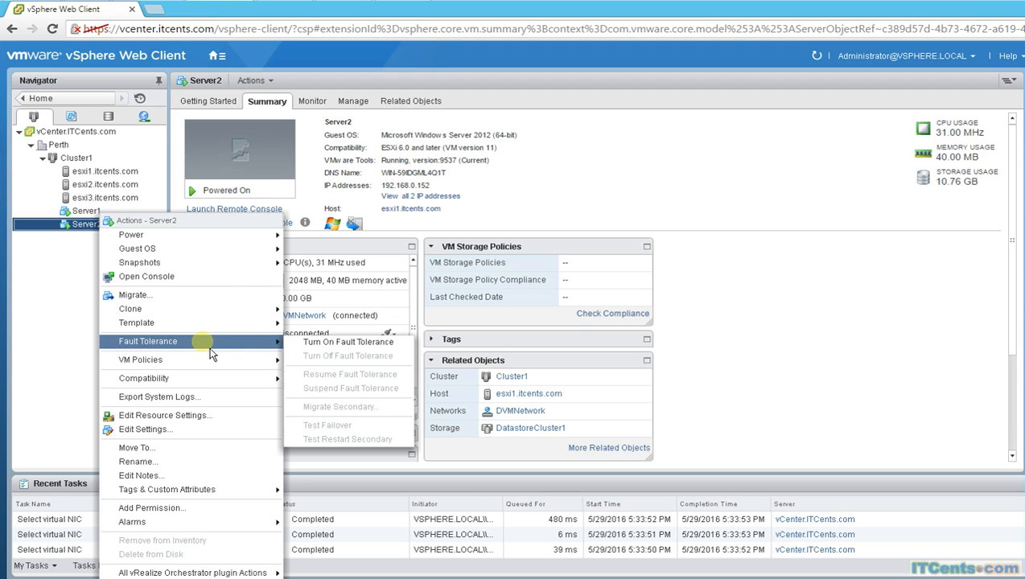
pyautogui.click(344, 354)
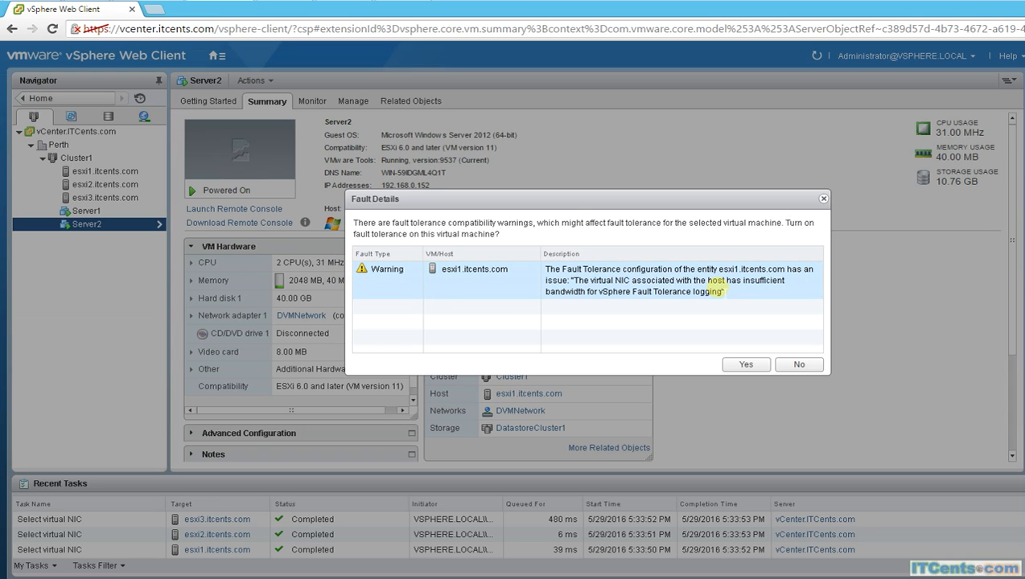
pyautogui.moveTo(567, 199); pyautogui.dragTo(633, 259)
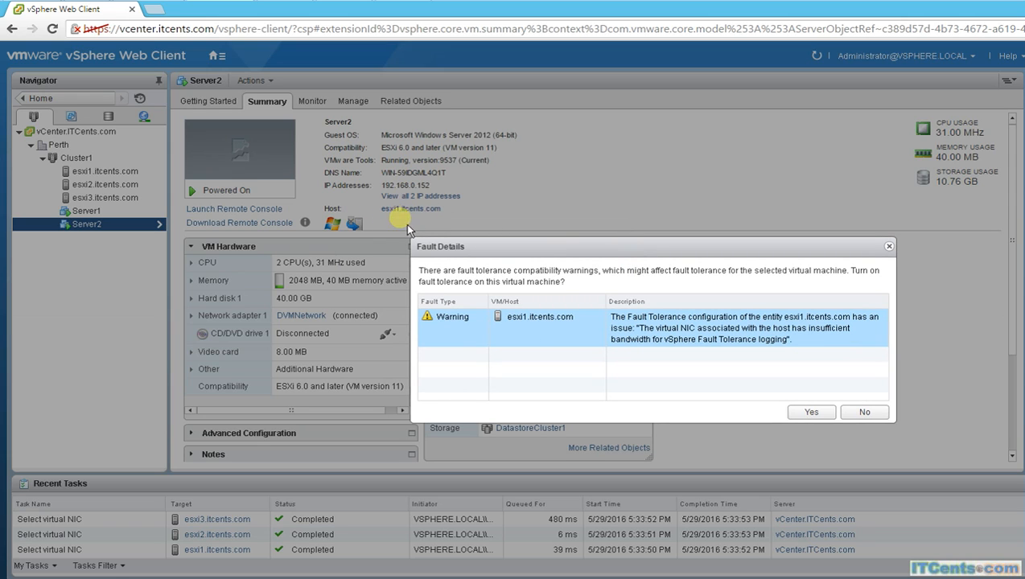
pyautogui.click(813, 413)
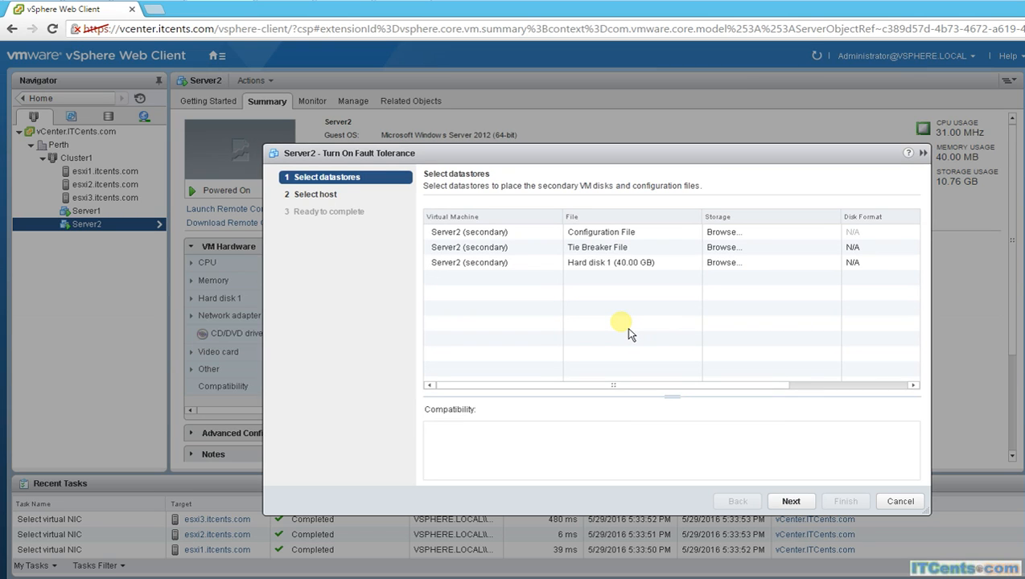
# Step: Place the secondary VM's configuration file on datastore iSCSIDS2
pyautogui.click(467, 247)
pyautogui.click(767, 362)
pyautogui.click(741, 234)
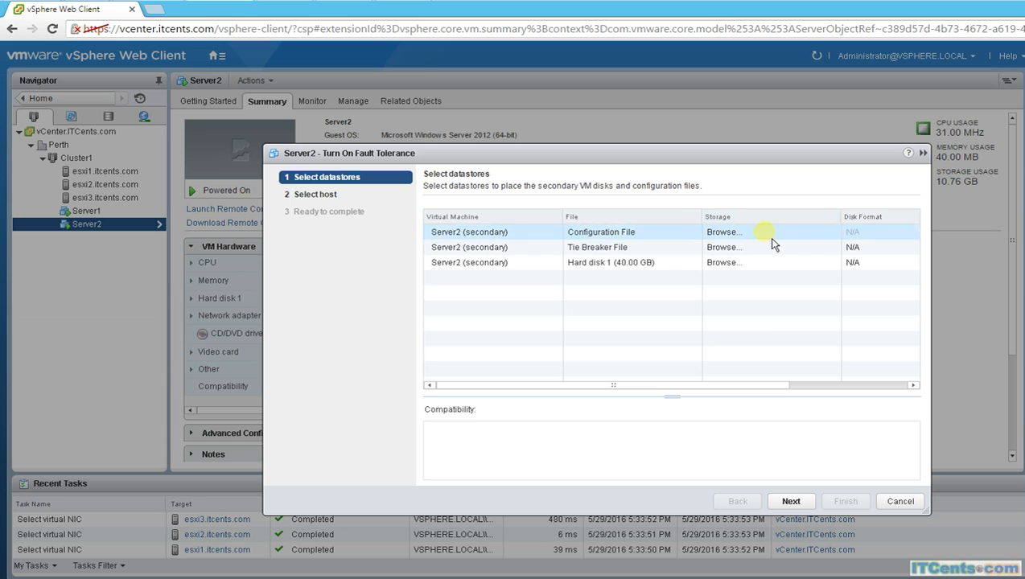
pyautogui.click(727, 232)
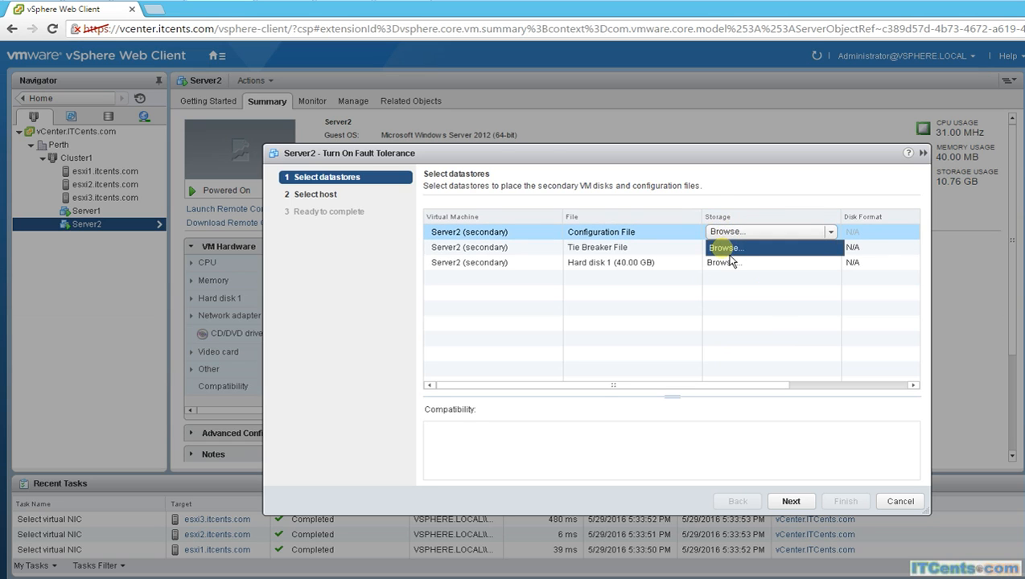
pyautogui.click(730, 250)
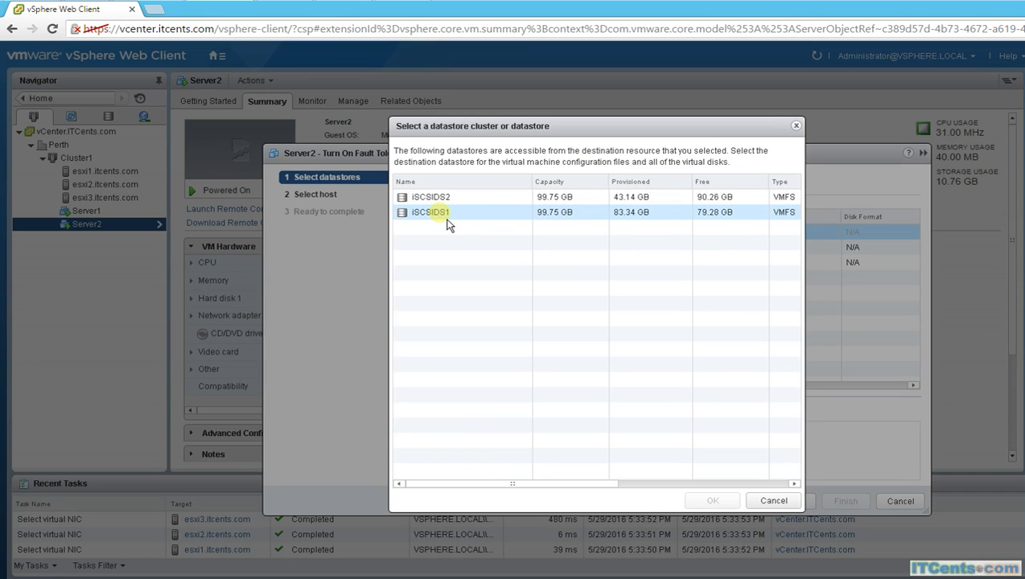
pyautogui.click(432, 198)
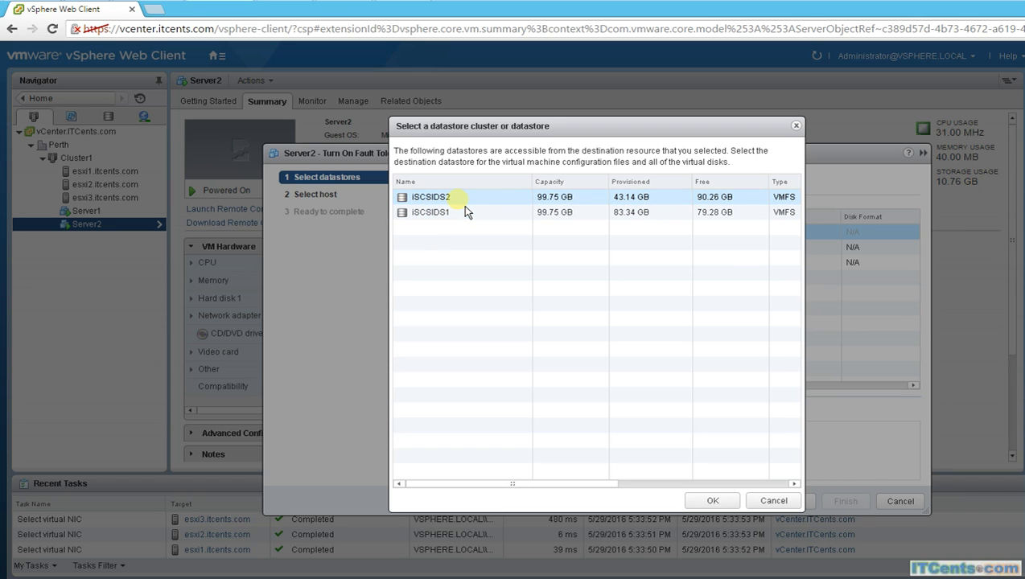
pyautogui.click(713, 501)
# Step: Place the secondary VM's tie breaker file on datastore iSCSIDS2
pyautogui.click(793, 249)
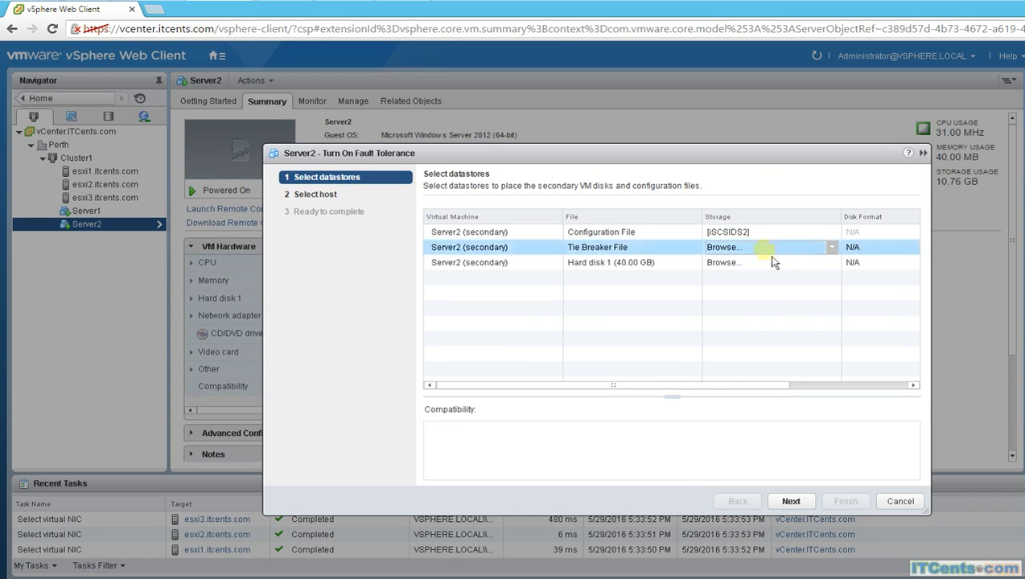
pyautogui.click(832, 248)
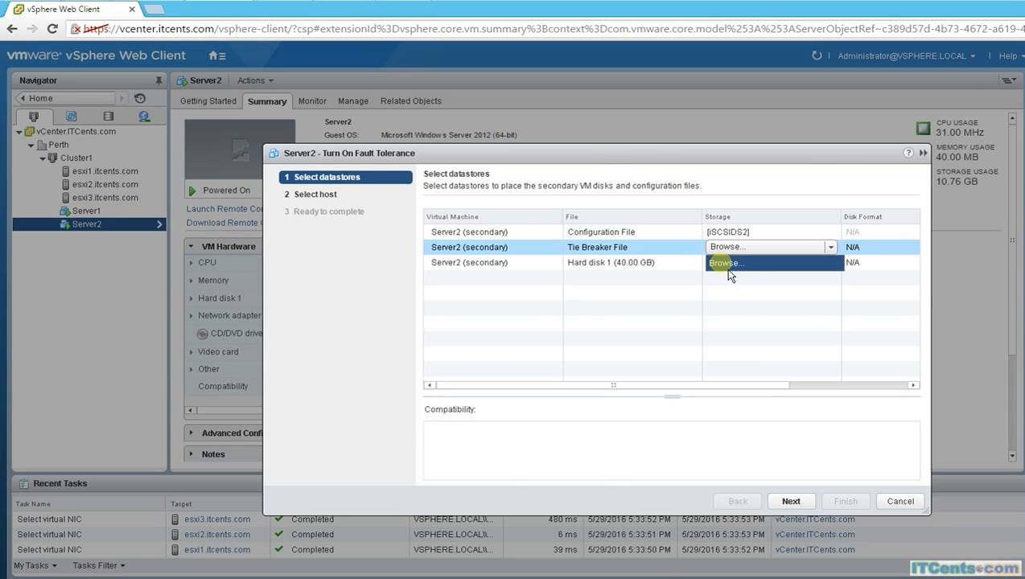
pyautogui.click(725, 268)
pyautogui.click(439, 198)
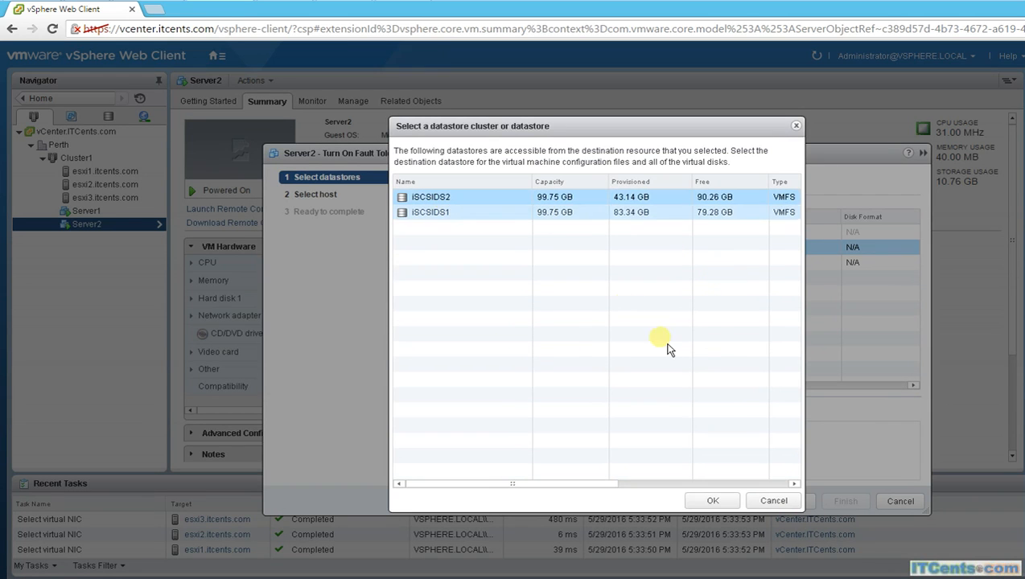
pyautogui.click(713, 501)
# Step: Place the secondary VM's Hard disk 1 on datastore iSCSIDS2 and continue to the host selection
pyautogui.click(804, 267)
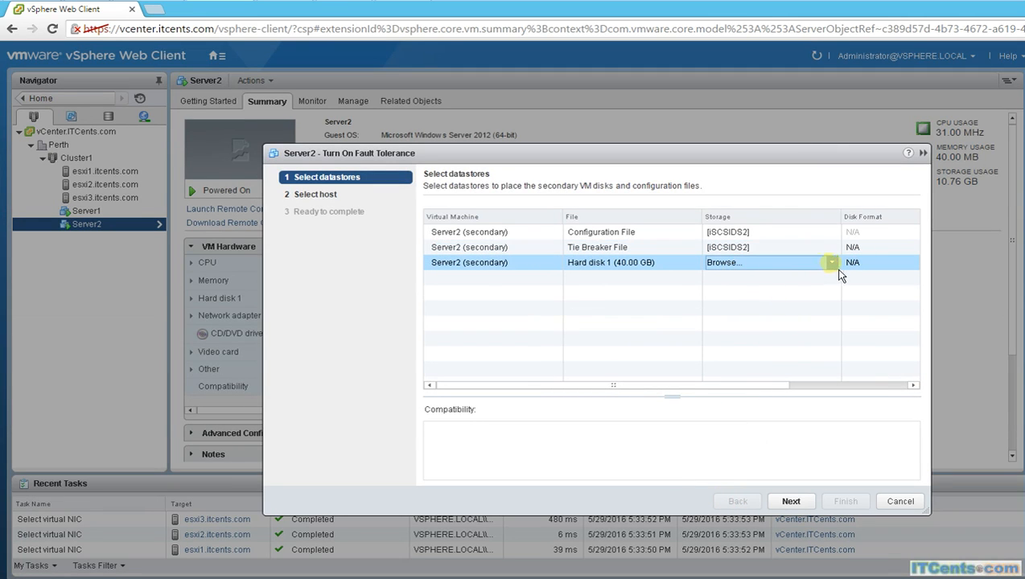
pyautogui.click(832, 262)
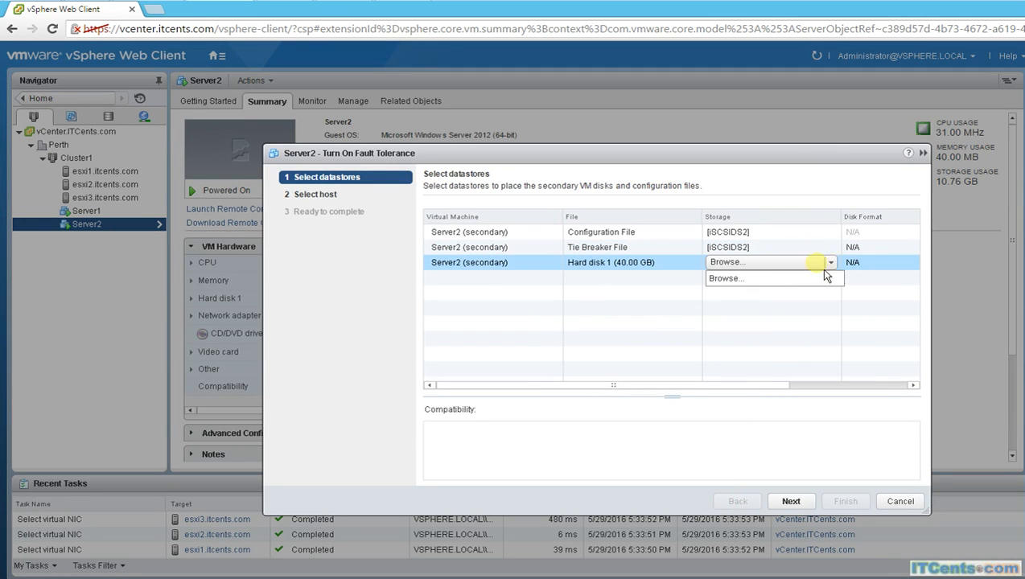
pyautogui.click(744, 279)
pyautogui.click(447, 198)
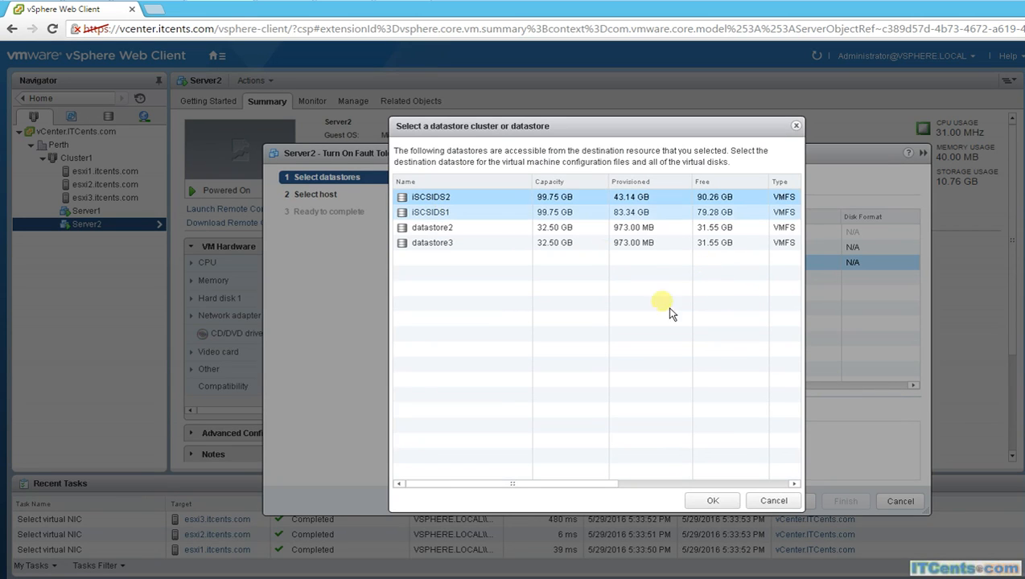
pyautogui.click(711, 502)
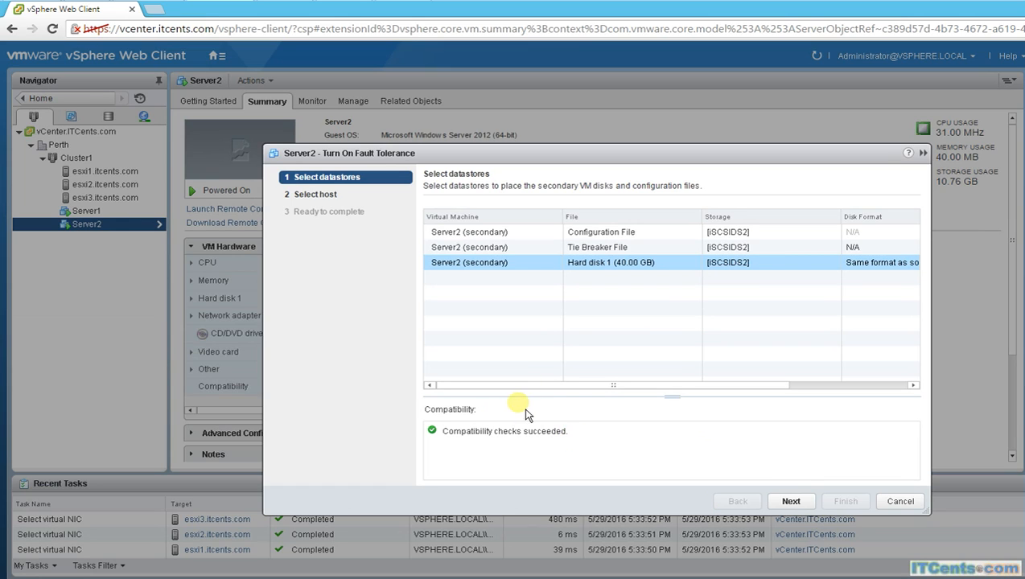
pyautogui.click(811, 502)
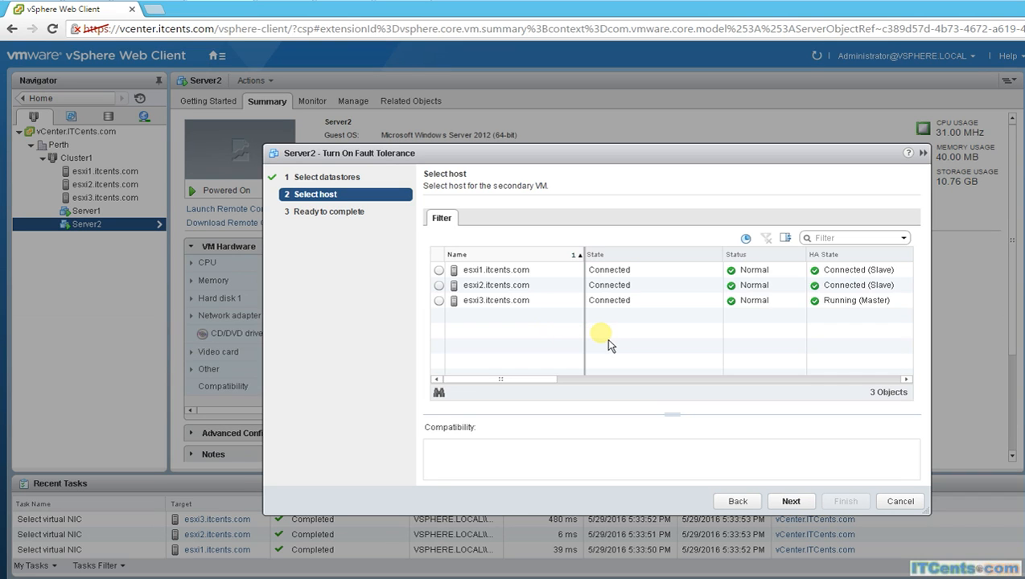
# Step: Select esxi2.itcents.com as the secondary VM's host and complete the Turn On Fault Tolerance wizard
pyautogui.moveTo(520, 161); pyautogui.dragTo(732, 162)
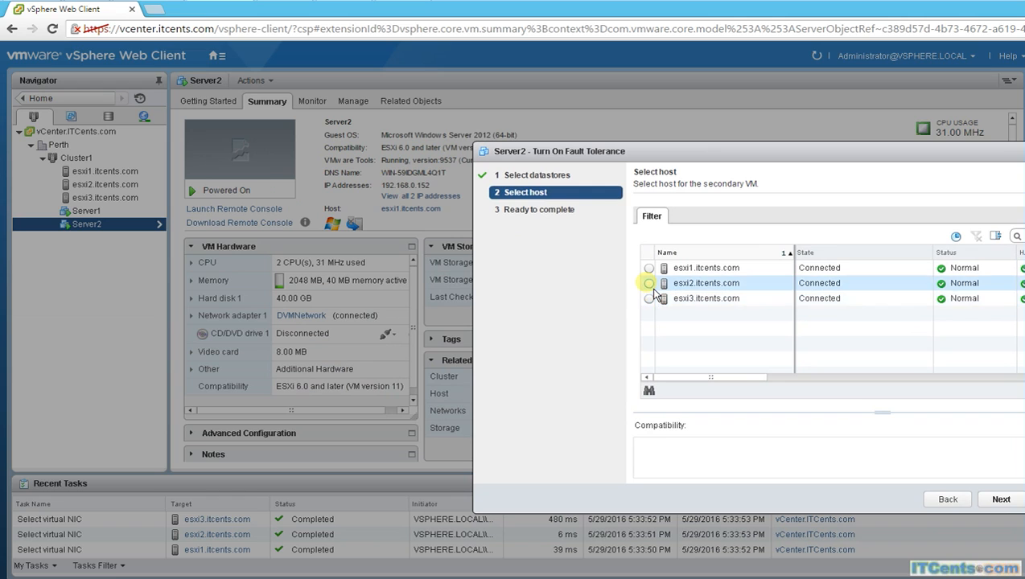
pyautogui.click(649, 284)
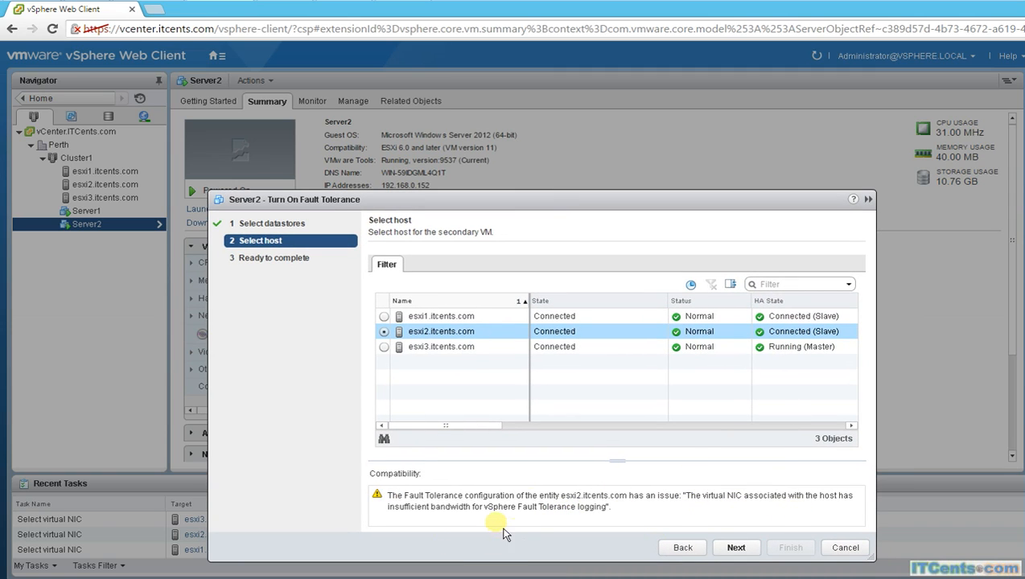
pyautogui.click(736, 549)
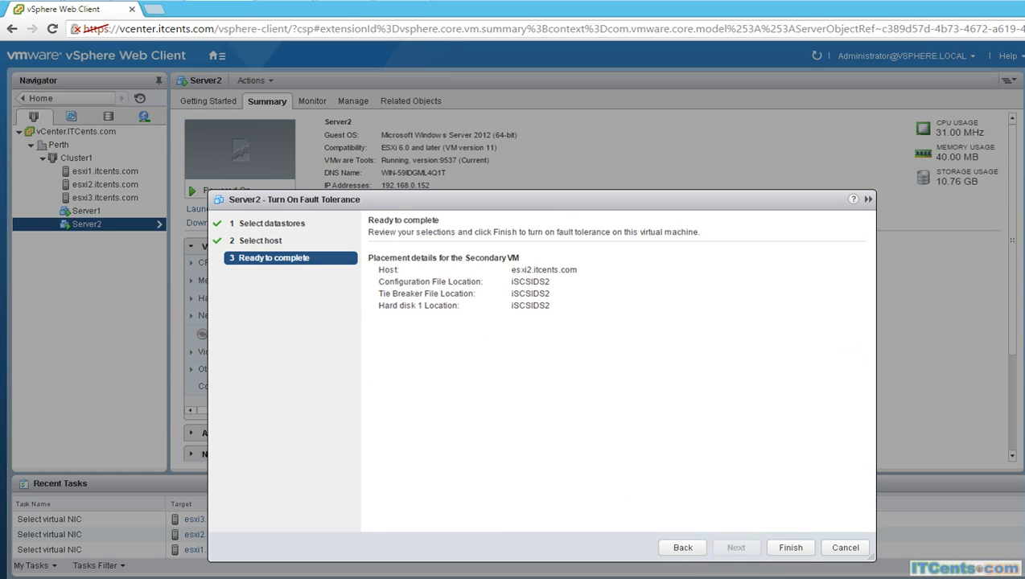
pyautogui.click(793, 554)
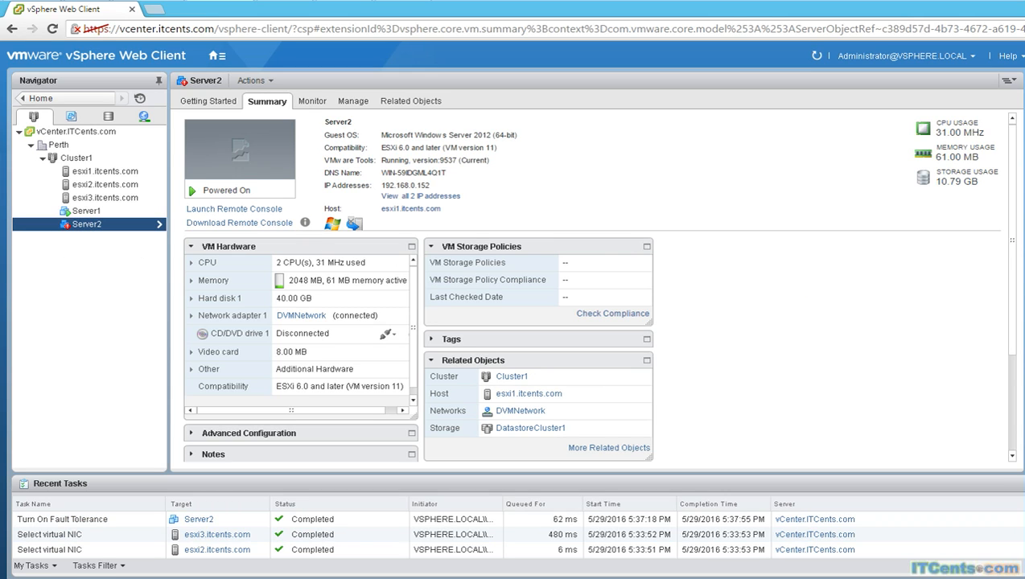
# Step: Examine Server2's Fault Tolerance status, secondary VM location and current host in its summary, refreshing the view
pyautogui.moveTo(1018, 256); pyautogui.dragTo(1018, 361)
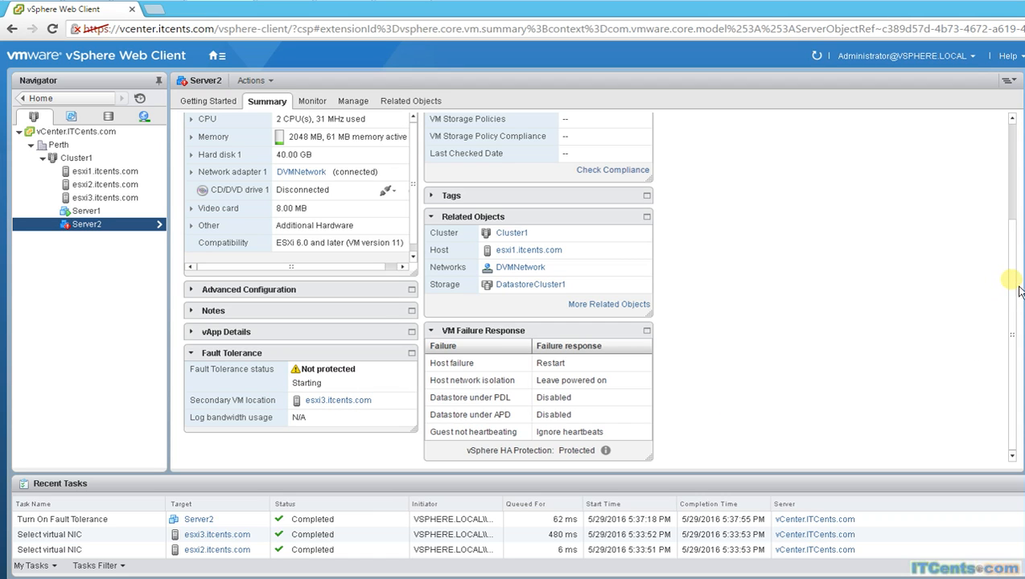
pyautogui.click(1018, 183)
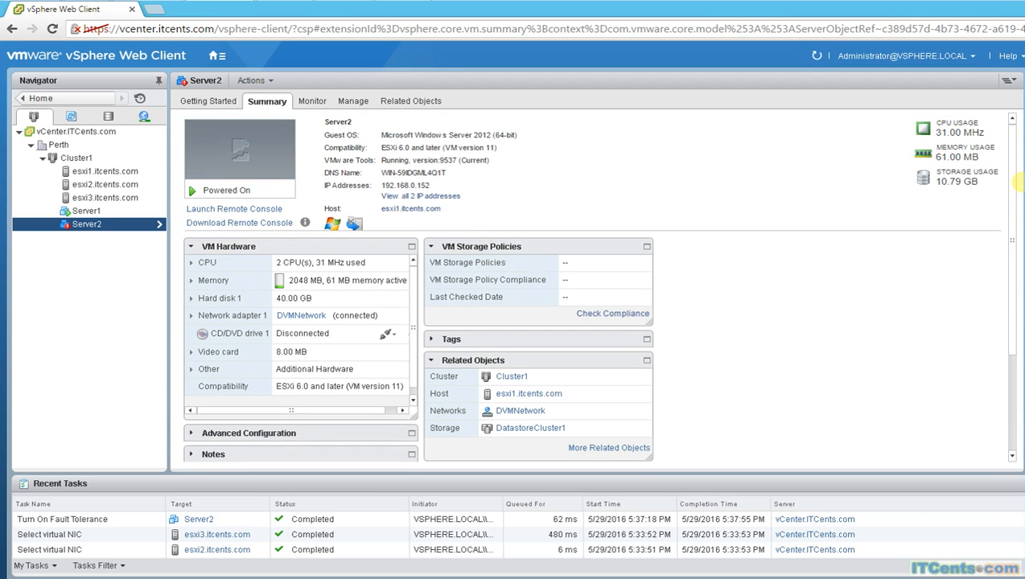
pyautogui.scroll(-3, 688, 444)
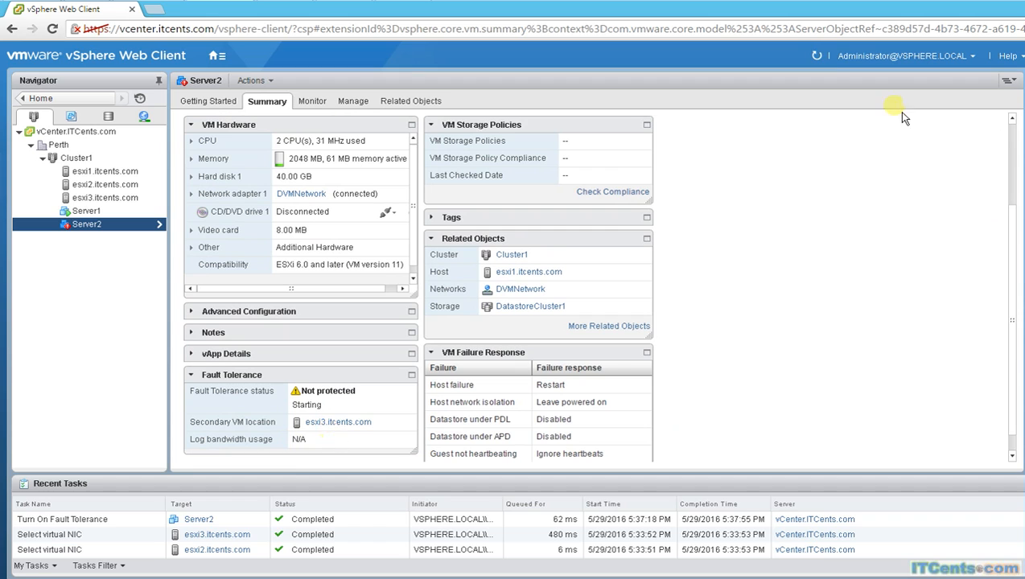
pyautogui.click(819, 62)
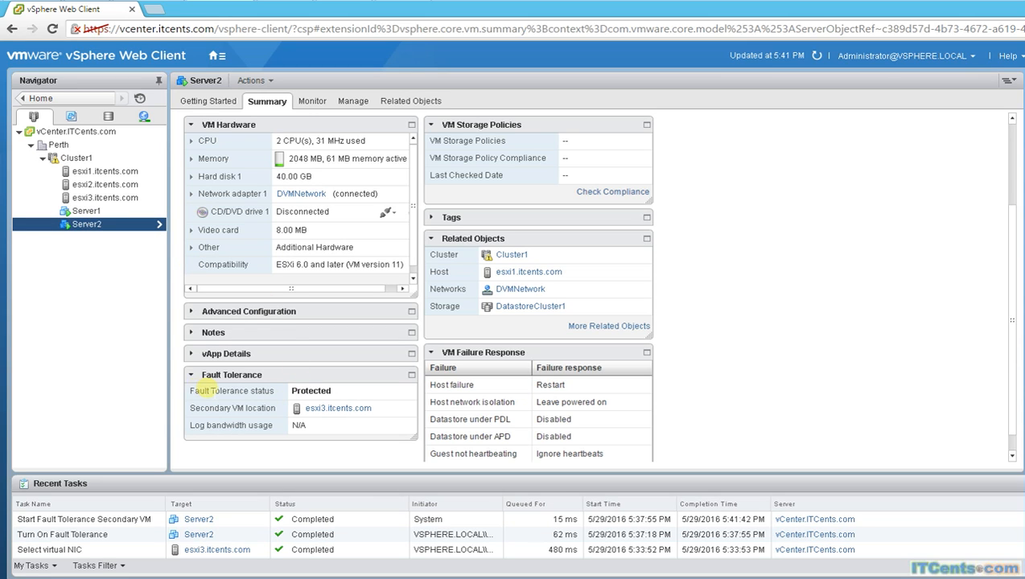
pyautogui.moveTo(193, 390); pyautogui.dragTo(340, 393)
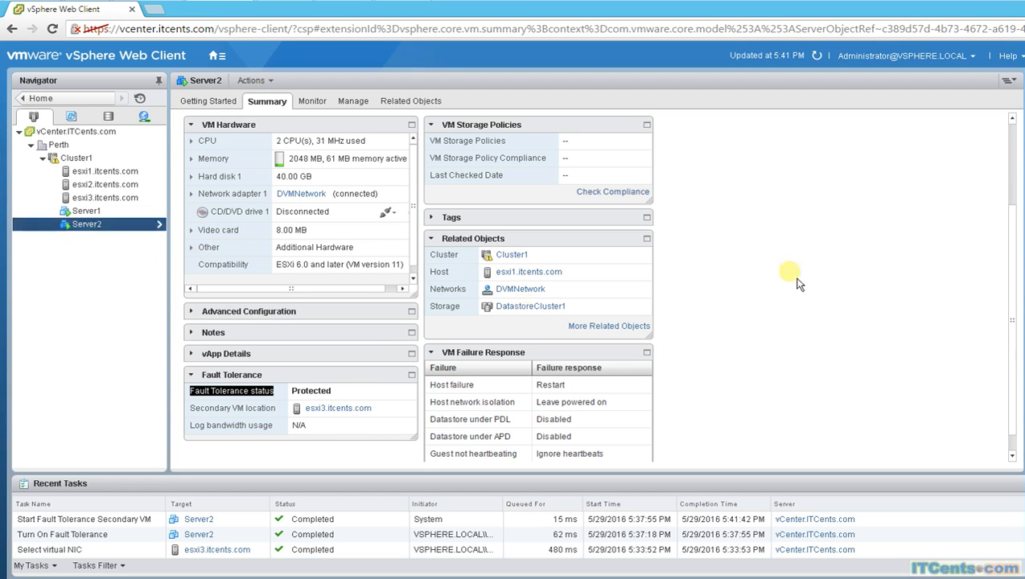
pyautogui.scroll(2, 793, 277)
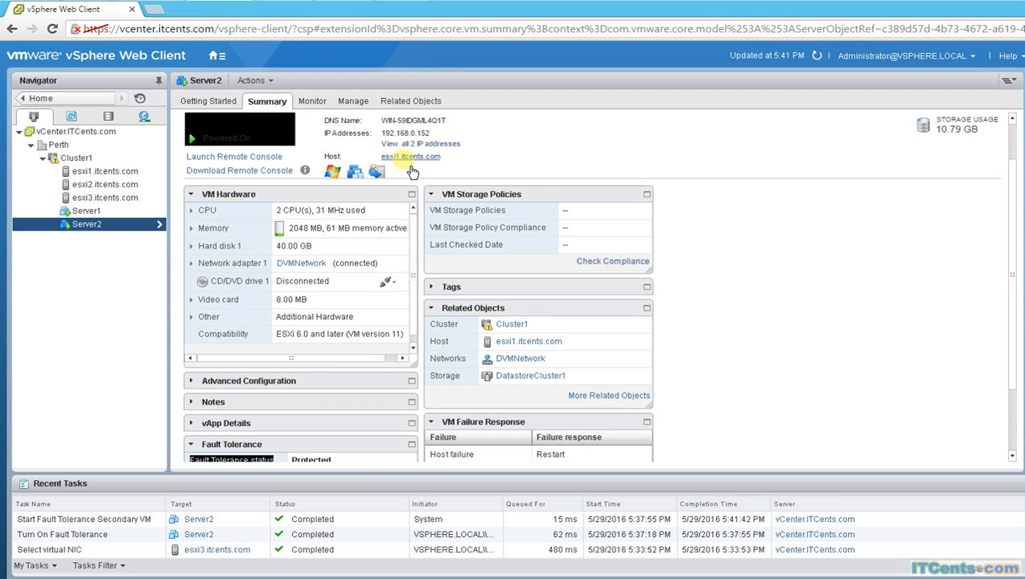
pyautogui.scroll(-1, 762, 338)
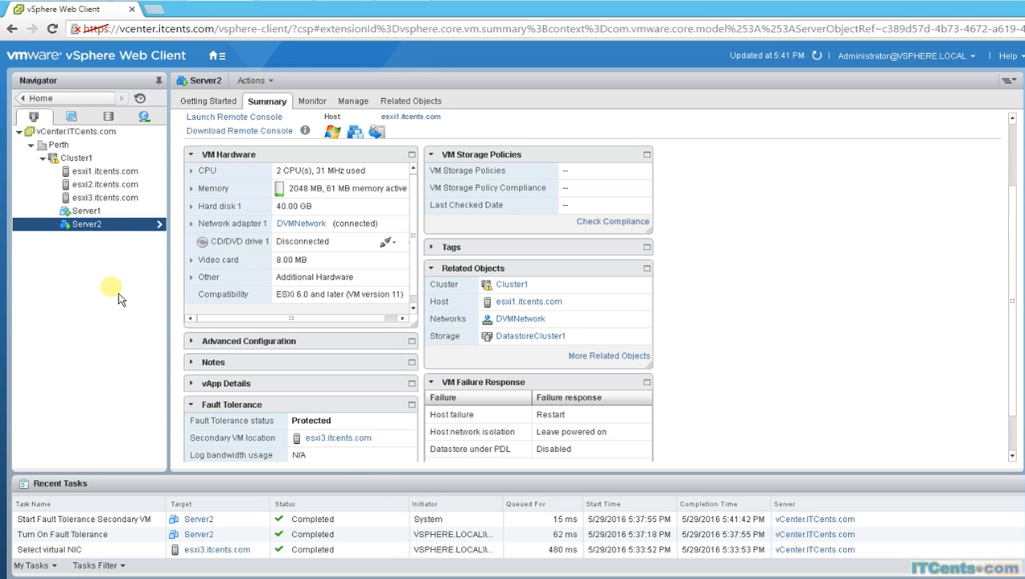
# Step: Check the virtual machines related to host esxi3.itcents.com for Server2's secondary VM
pyautogui.click(114, 200)
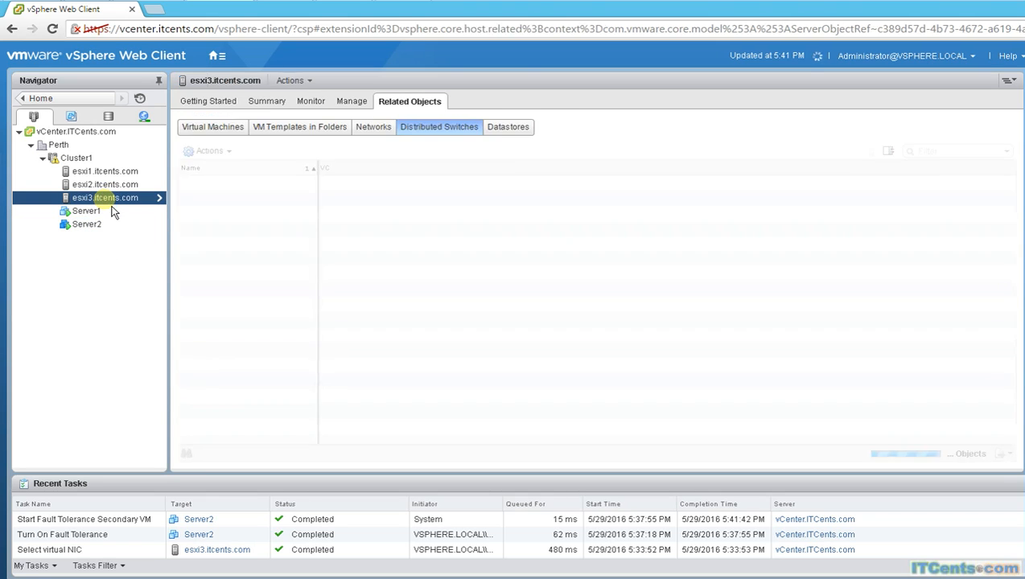
pyautogui.click(235, 131)
pyautogui.click(245, 186)
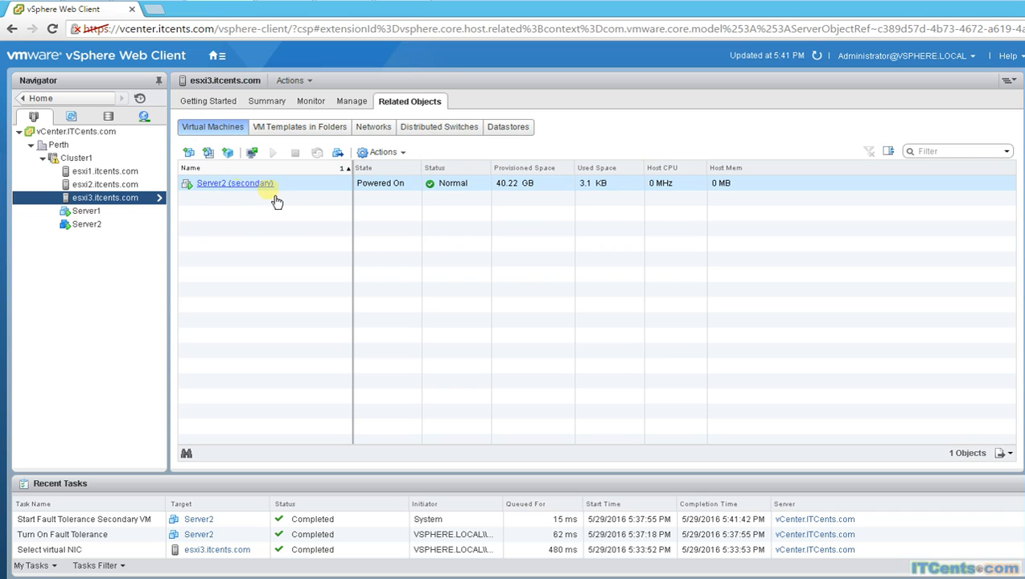
# Step: Open the consoles of Server2 and its secondary VM to compare them, and close the disconnected console
pyautogui.rightClick(94, 229)
pyautogui.click(143, 276)
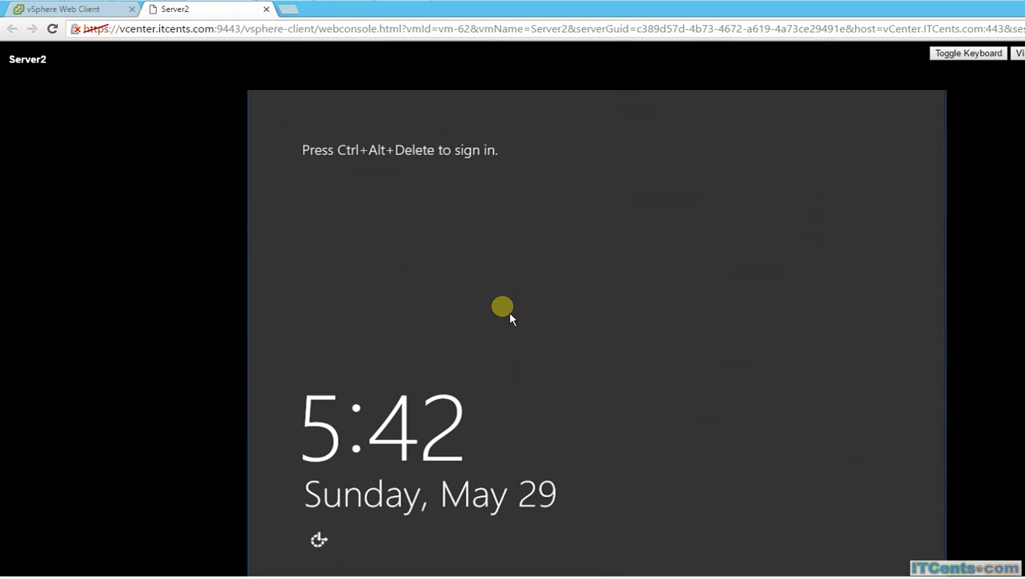
pyautogui.click(76, 9)
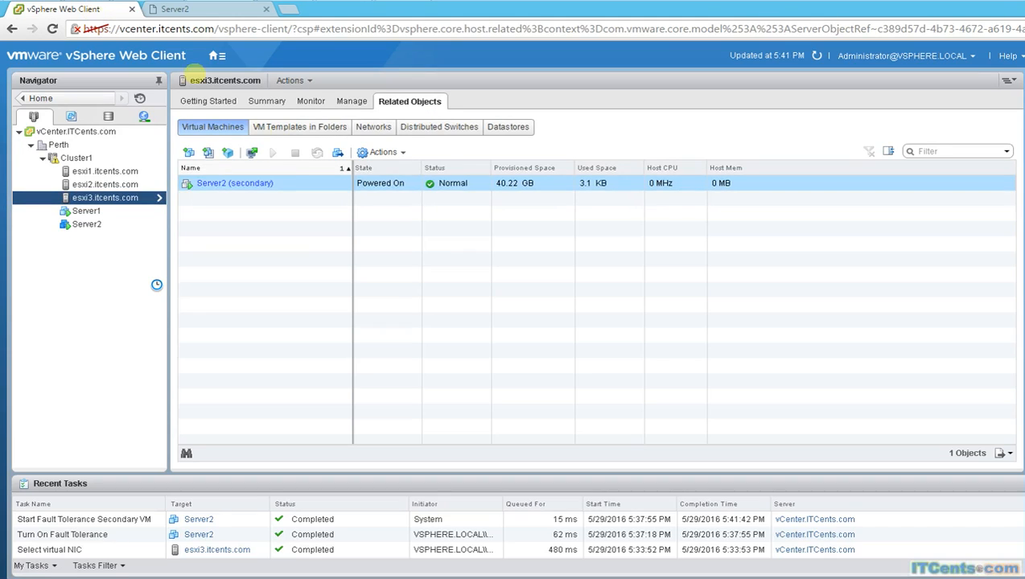
pyautogui.rightClick(283, 196)
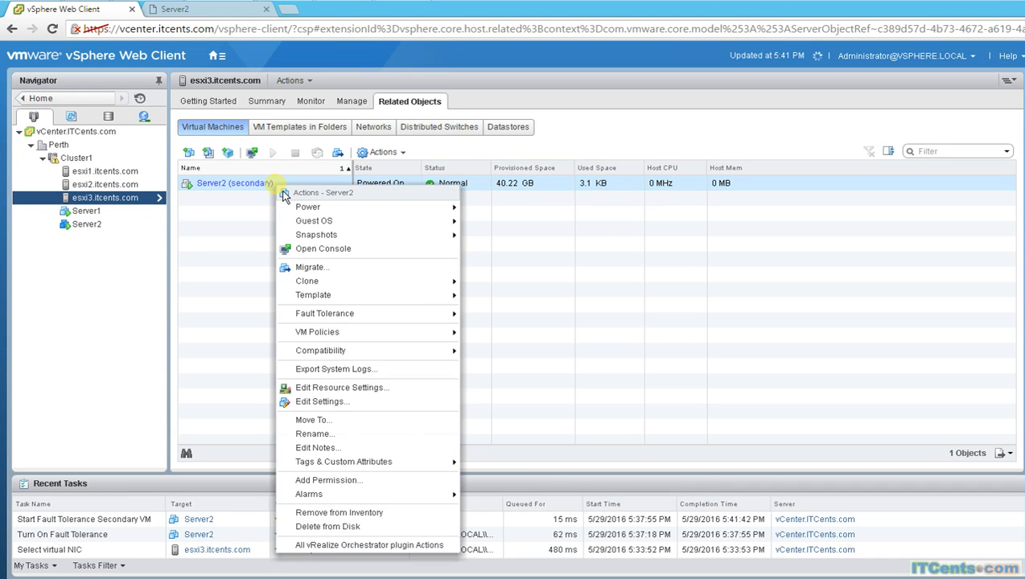
pyautogui.click(346, 256)
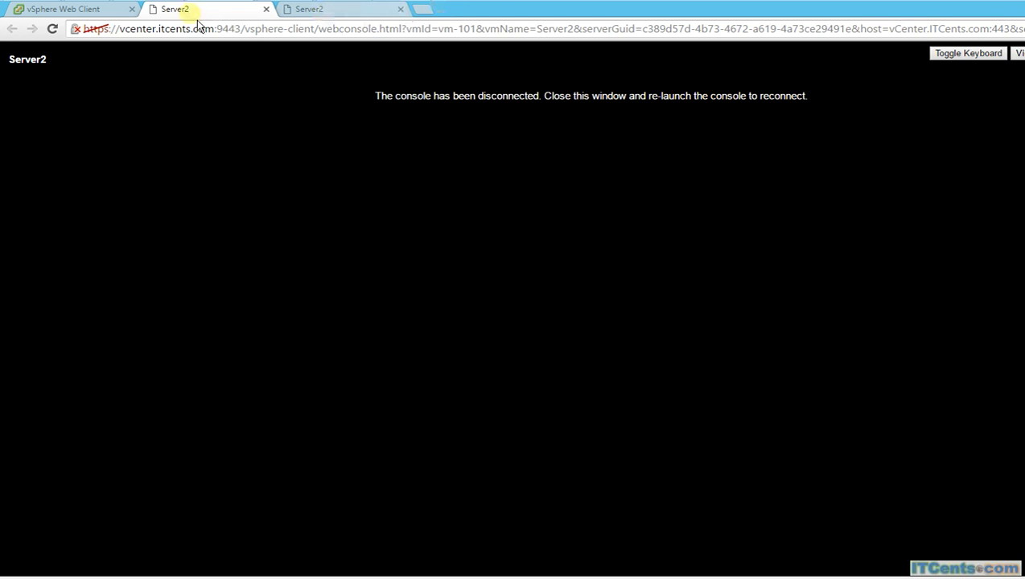
pyautogui.click(267, 9)
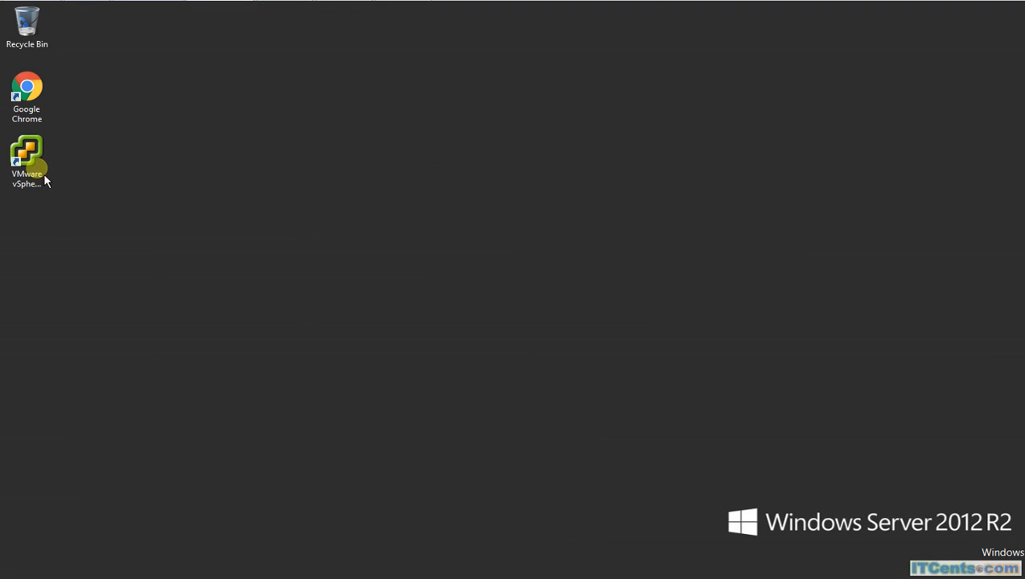
# Step: Launch the VMware vSphere Client, log in to 192.168.0.240 with the administrator user name and password, and dismiss the startup notices
pyautogui.click(42, 172)
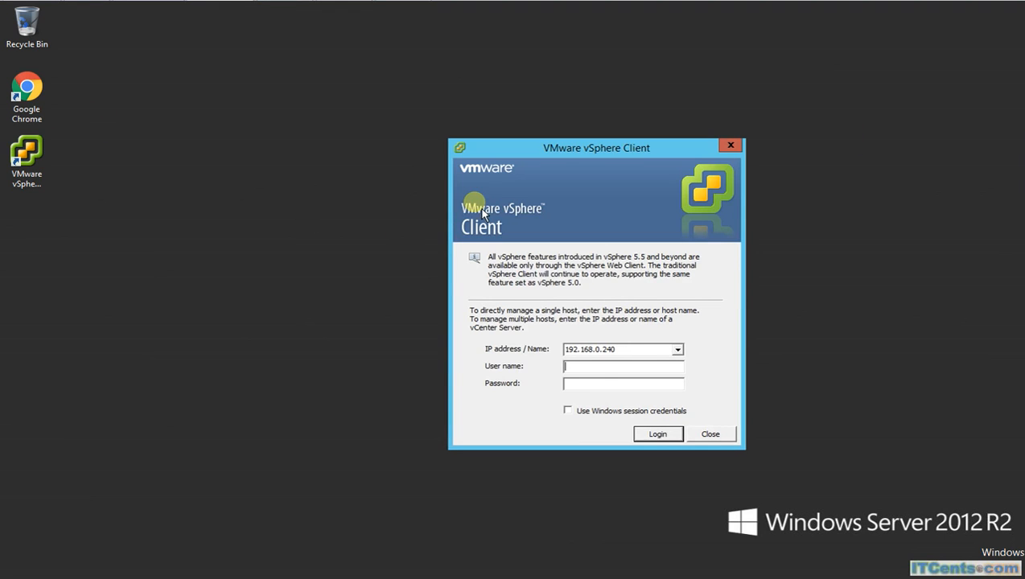
pyautogui.click(585, 368)
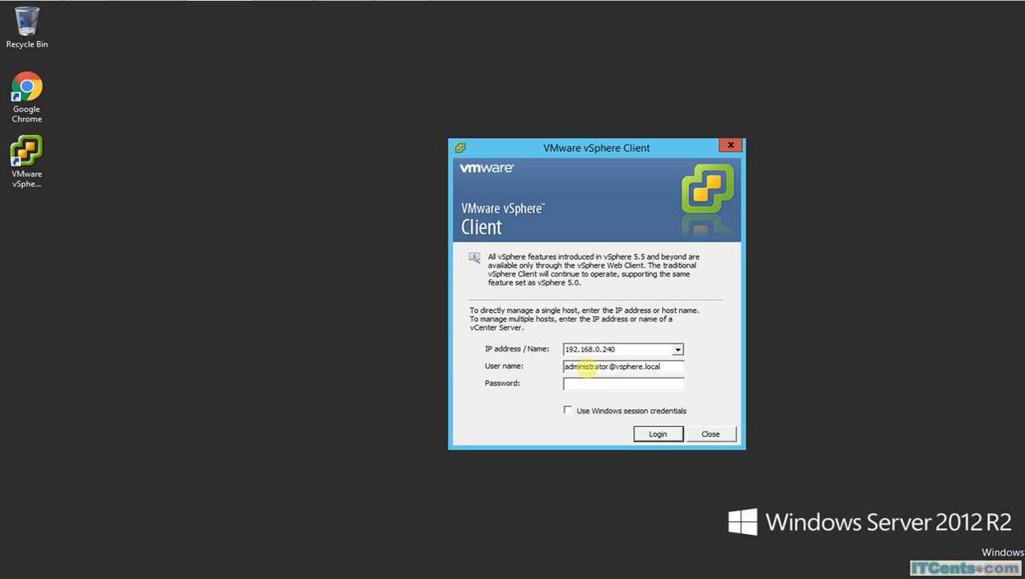
pyautogui.press('Return')
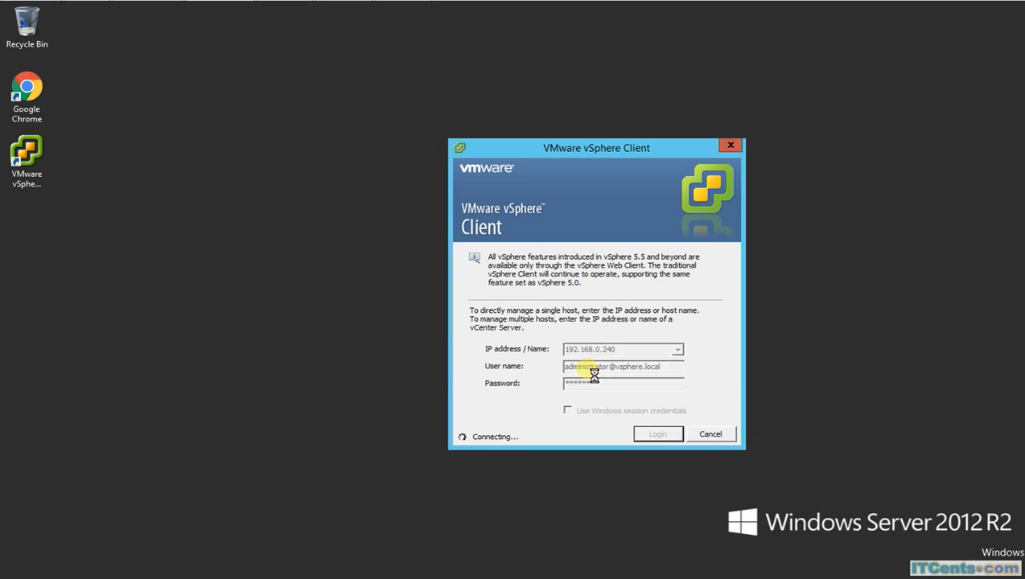
pyautogui.click(678, 355)
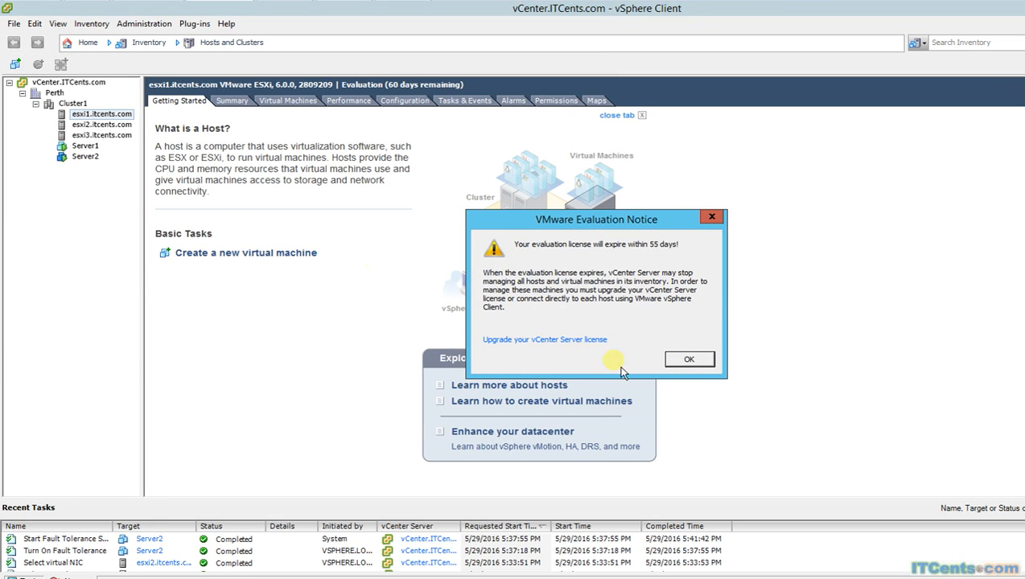
pyautogui.click(688, 360)
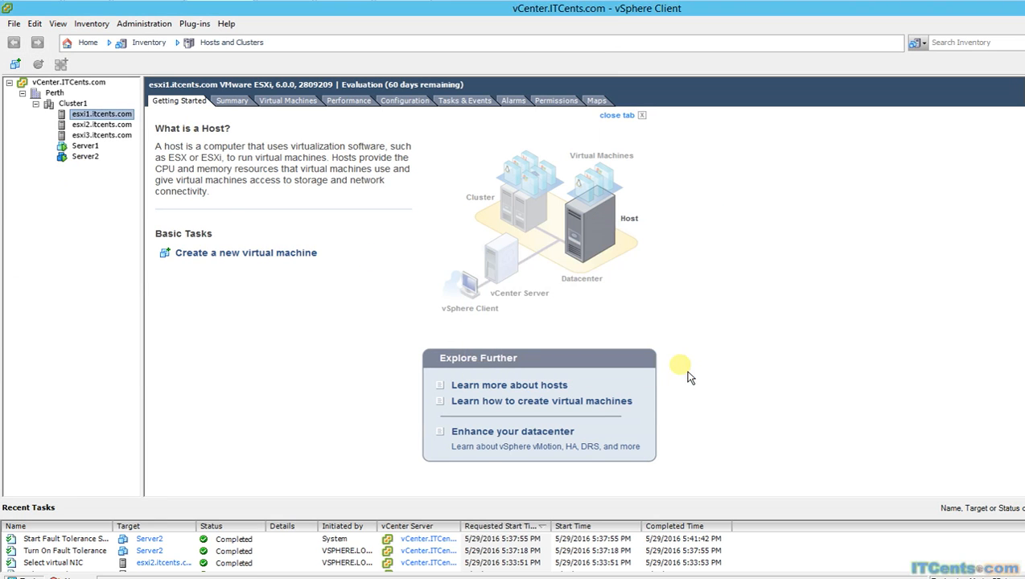
# Step: Open the console of Server2 (secondary) from the virtual machines on host esxi3.itcents.com, examine it and close it
pyautogui.click(97, 135)
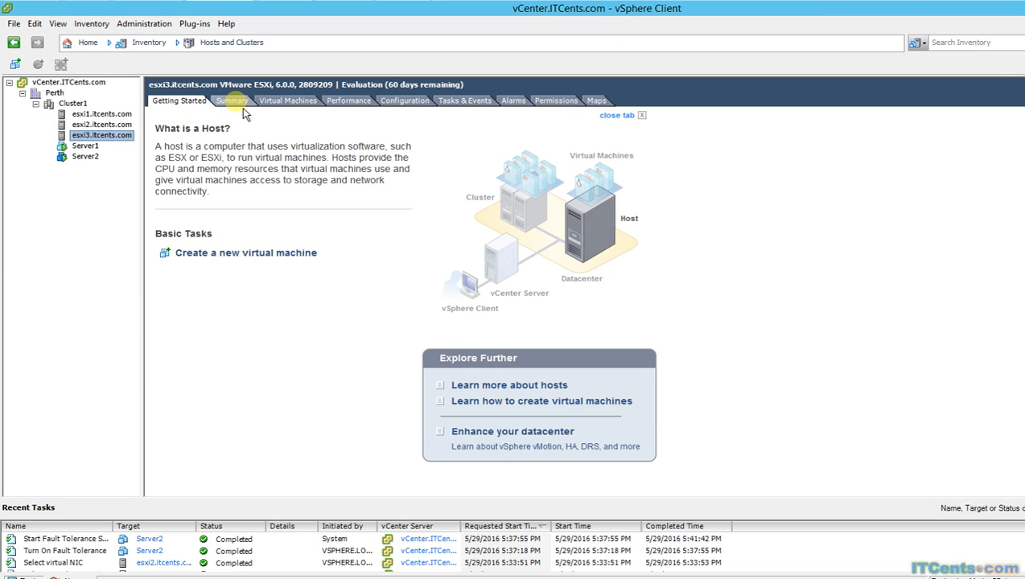
pyautogui.click(243, 105)
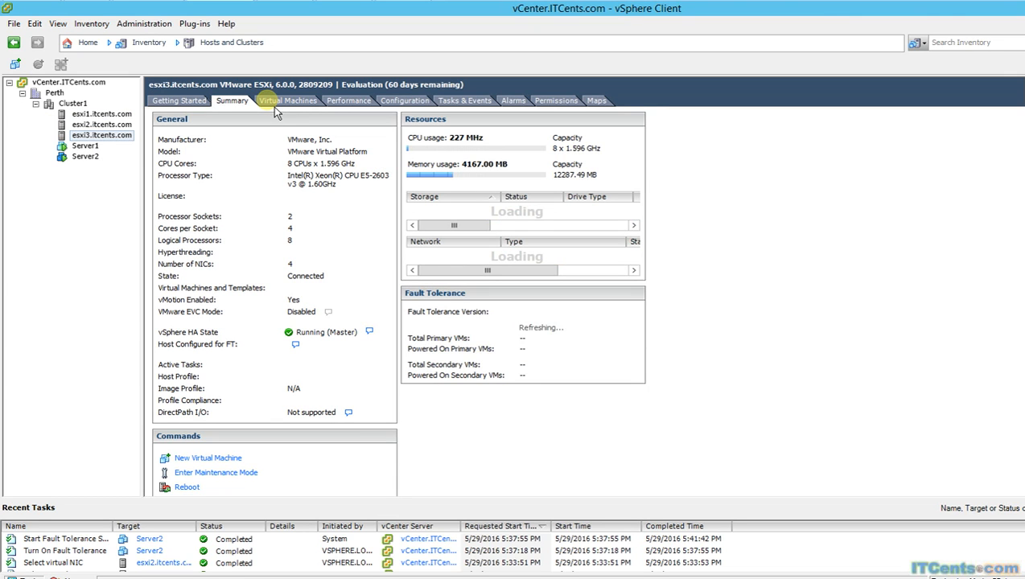
pyautogui.click(288, 104)
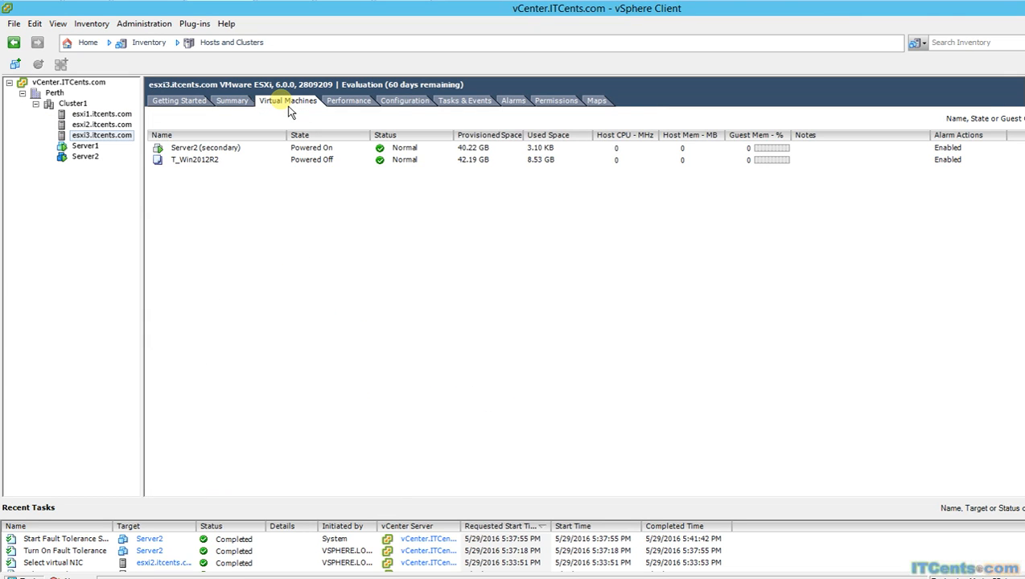
pyautogui.click(229, 151)
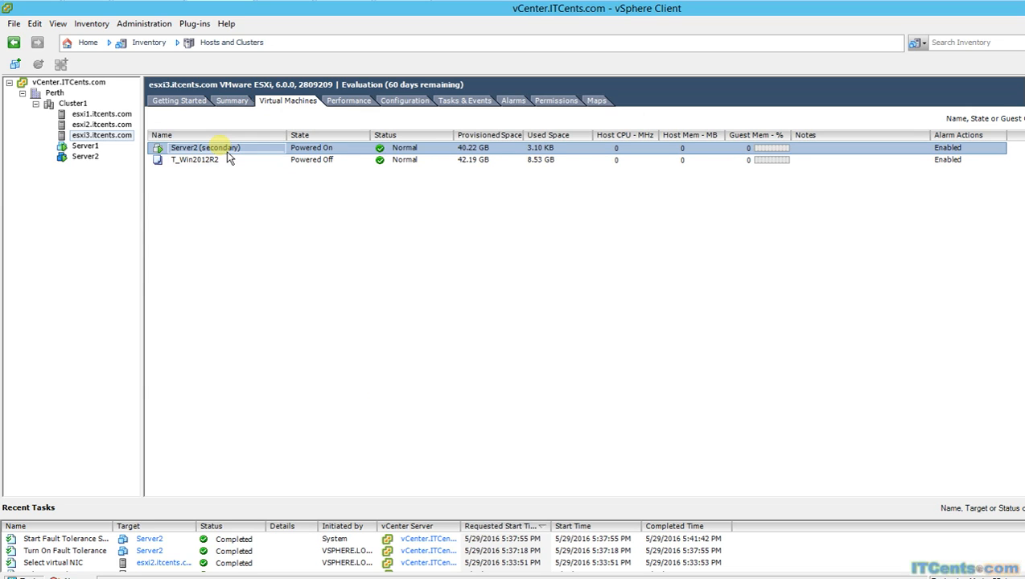
pyautogui.rightClick(228, 157)
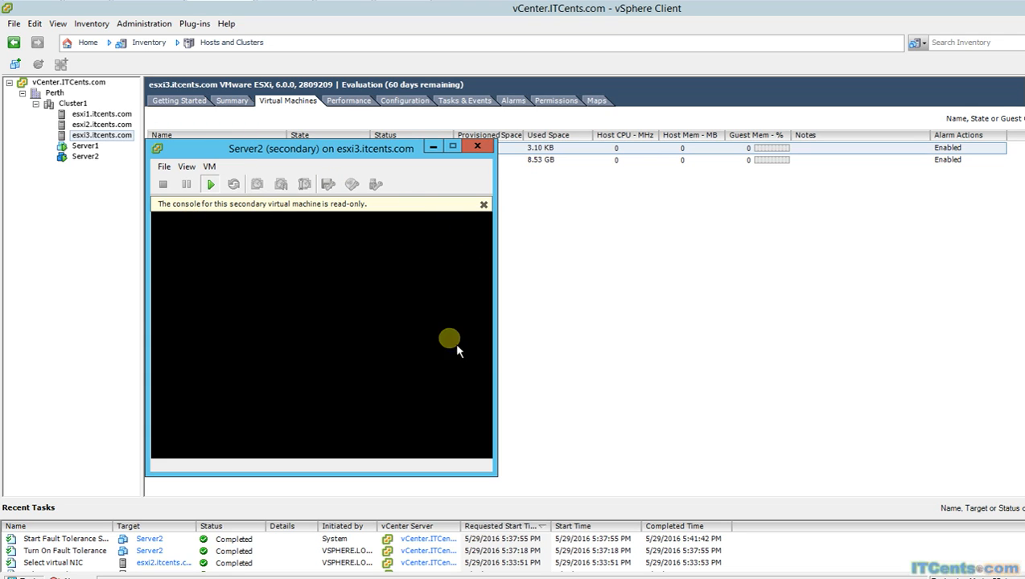
pyautogui.moveTo(228, 575)
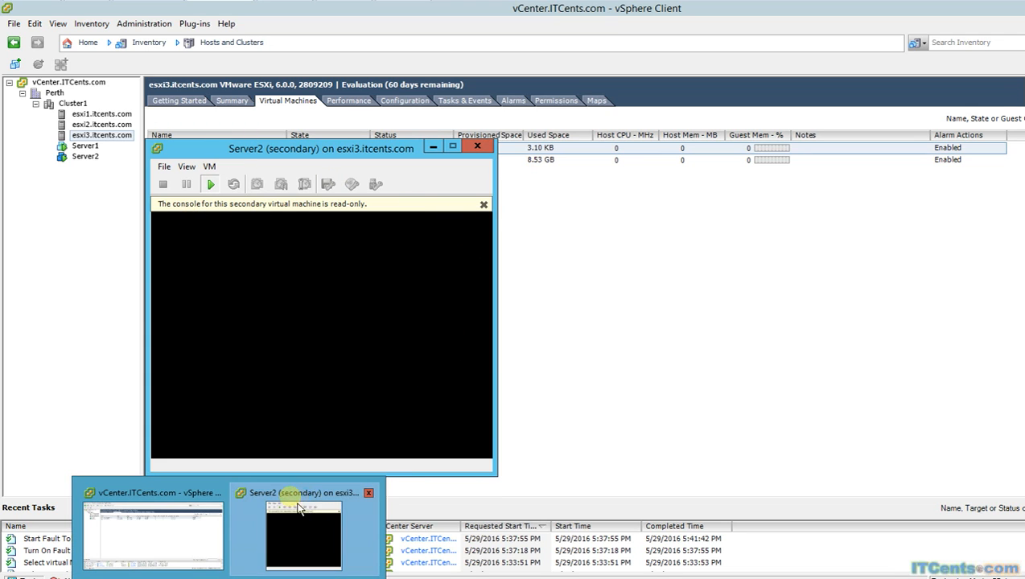
pyautogui.click(300, 509)
pyautogui.click(477, 146)
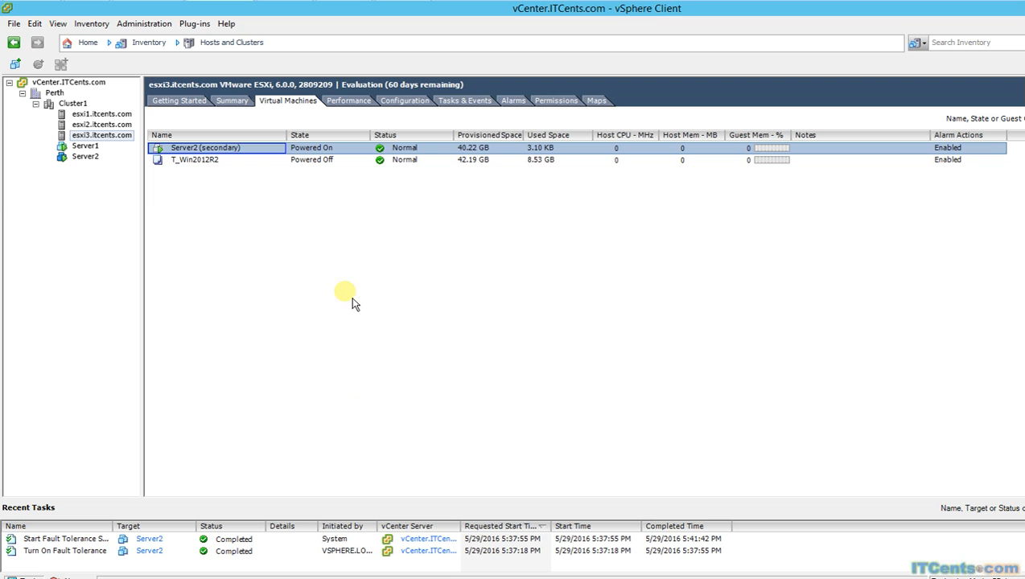
# Step: Browse datastore iSCSIDS2 from Cluster1's storage summary to look for a Server2 folder, and close the datastore browser
pyautogui.click(97, 117)
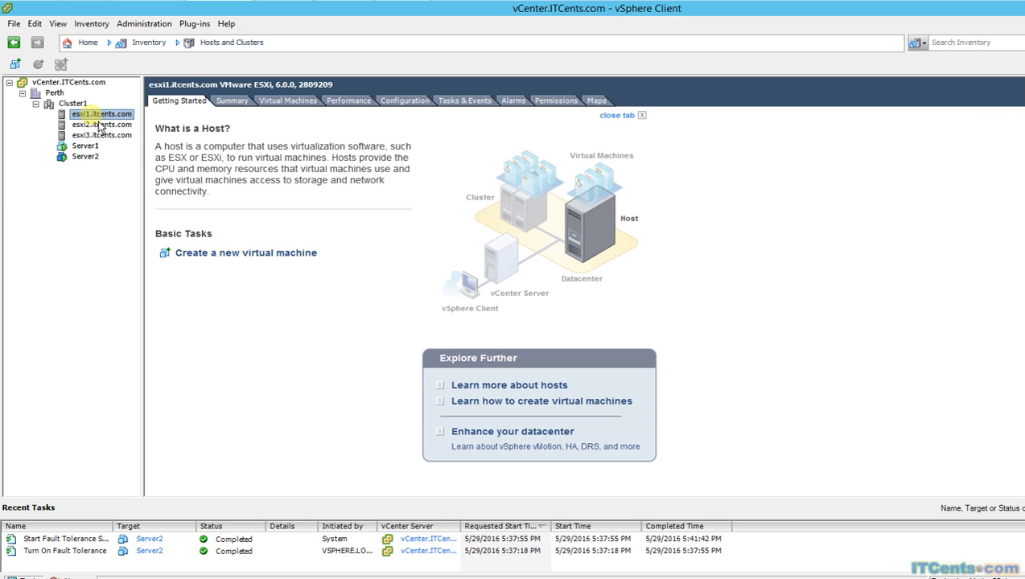
pyautogui.click(74, 104)
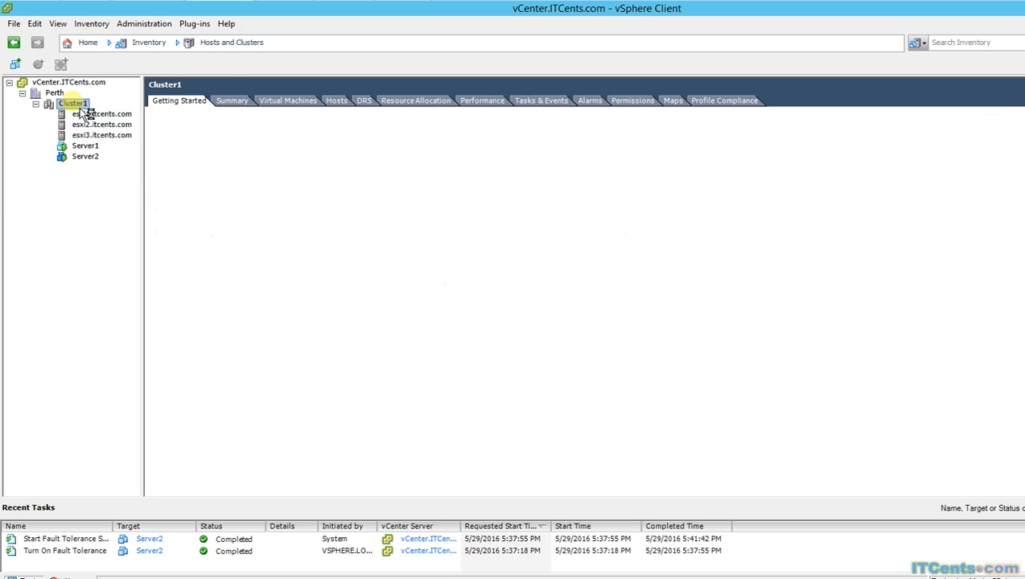
pyautogui.click(236, 99)
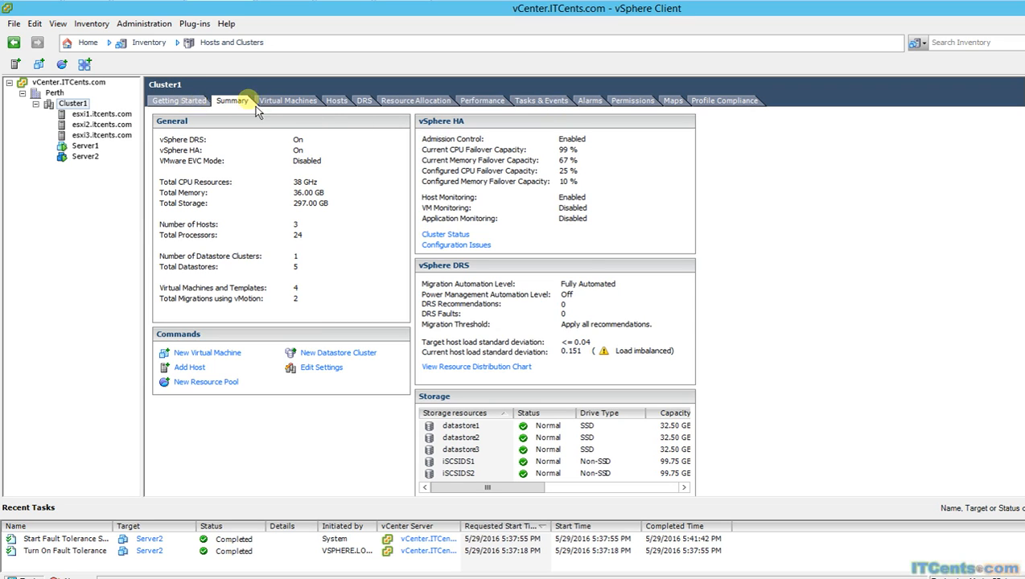
pyautogui.scroll(-4, 644, 314)
pyautogui.hscroll(1, 612, 318)
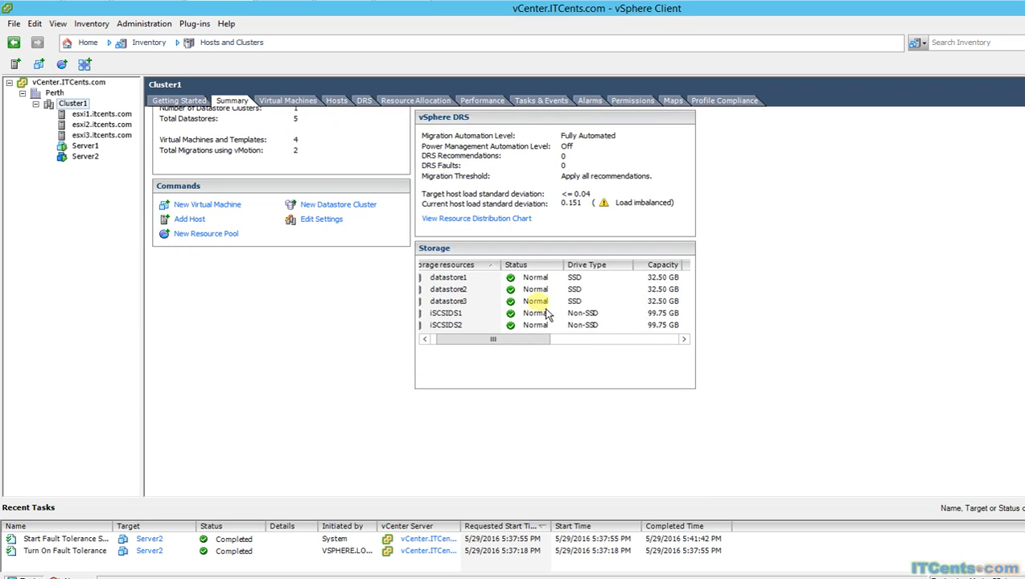
pyautogui.rightClick(460, 330)
pyautogui.click(490, 336)
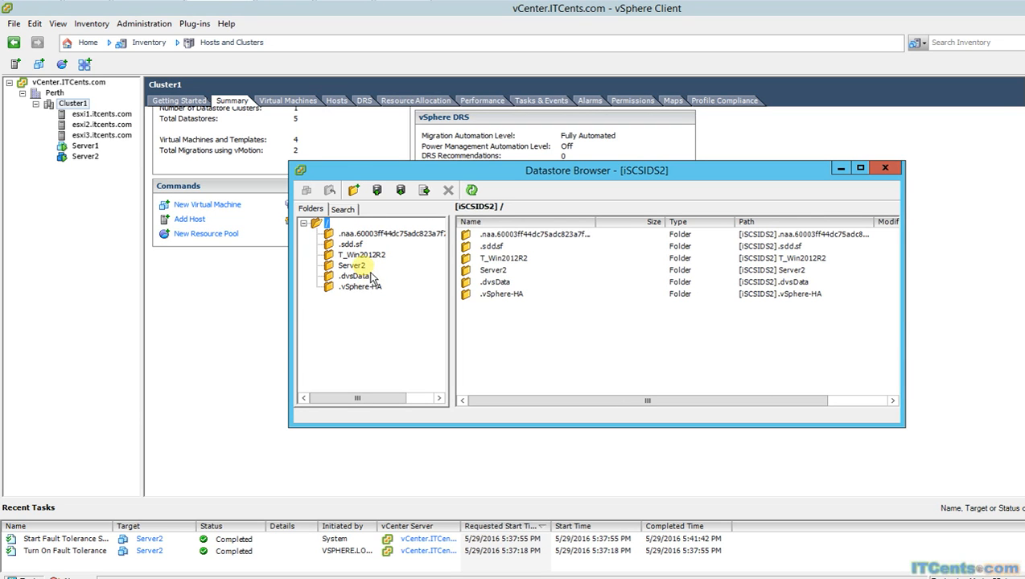
pyautogui.click(885, 168)
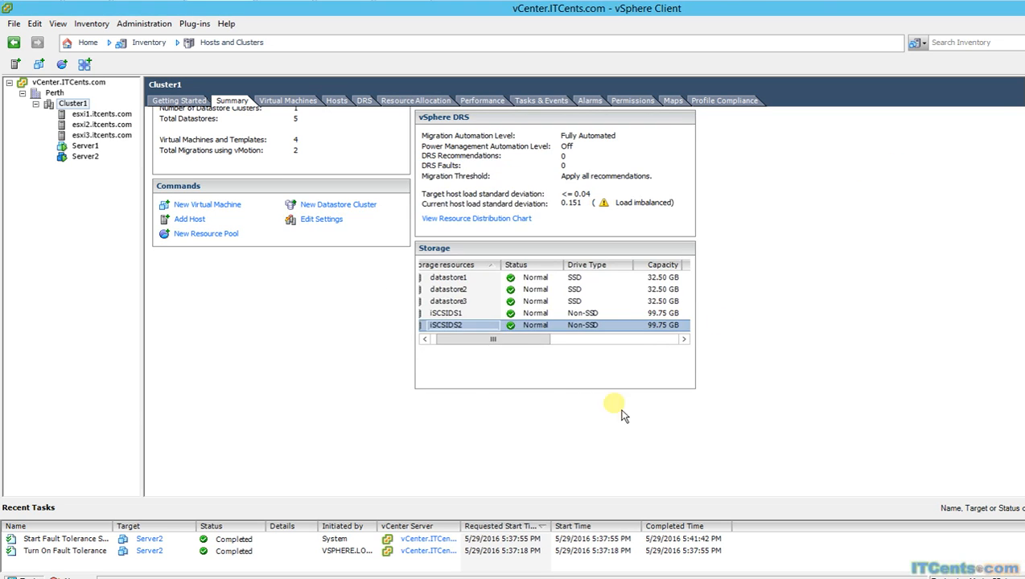
# Step: Browse datastore iSCSIDS1 to look for a Server2 folder, and close the datastore browser
pyautogui.rightClick(456, 319)
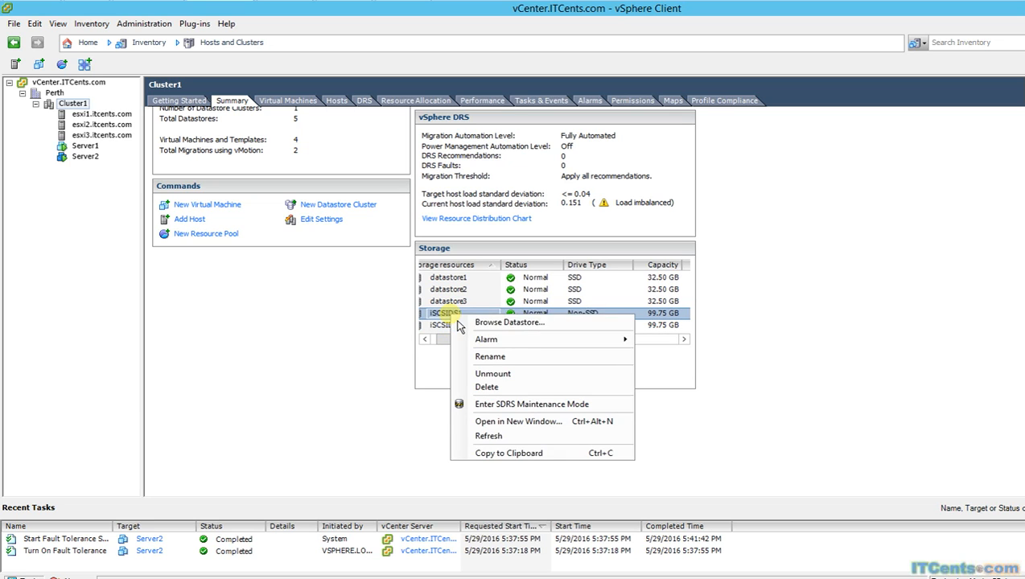
pyautogui.click(502, 333)
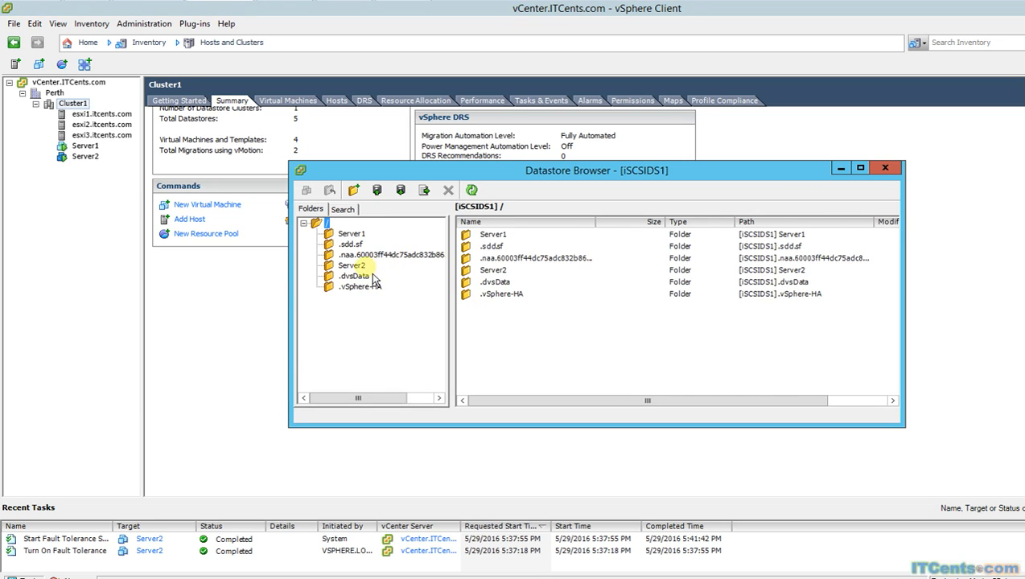
pyautogui.click(885, 168)
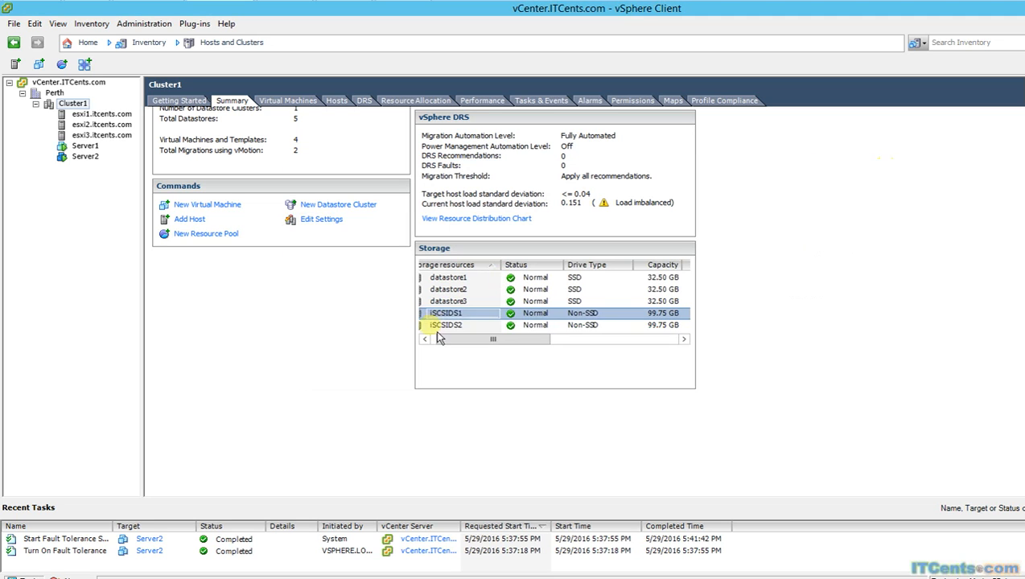
# Step: Examine the files in the Server2 folder and the .vSphere-HA subfolder on datastore iSCSIDS2, and close the datastore browser
pyautogui.click(451, 329)
pyautogui.rightClick(453, 330)
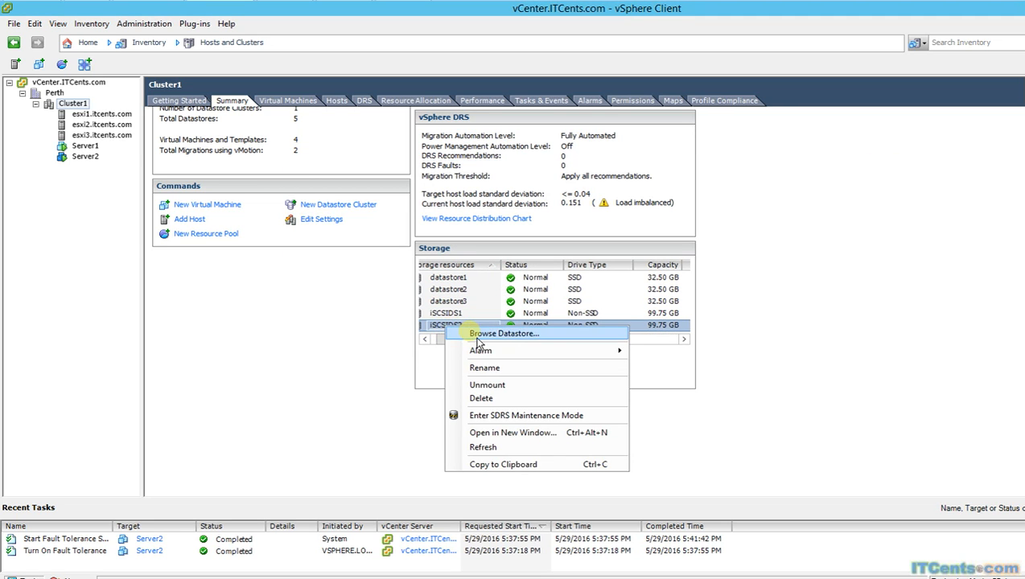
pyautogui.click(499, 334)
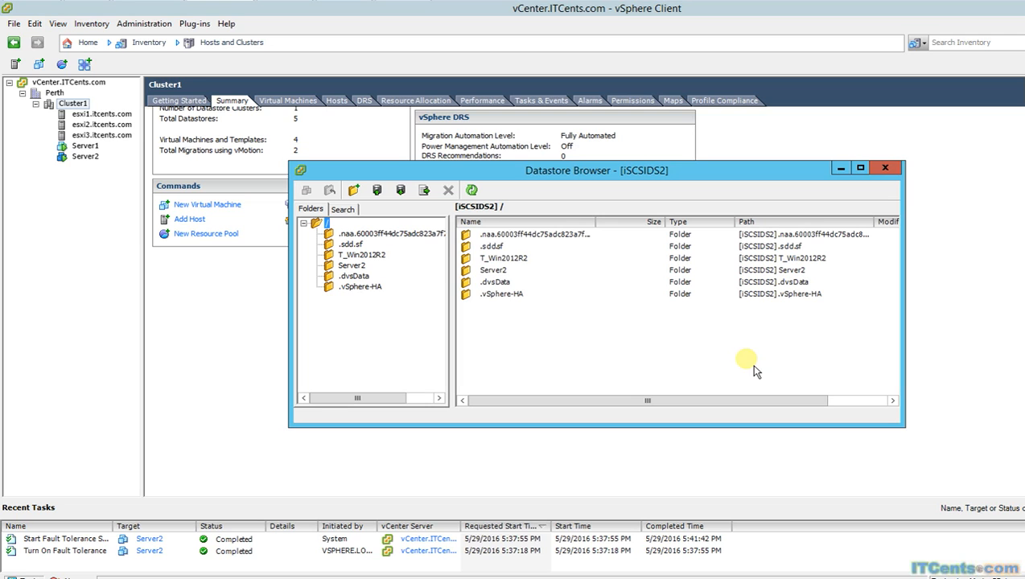
pyautogui.click(351, 266)
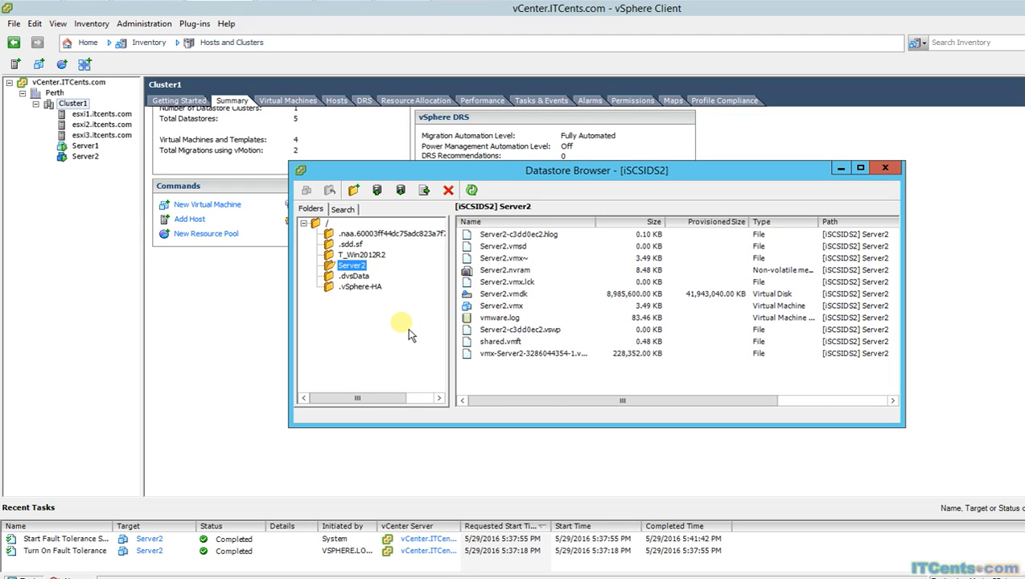
pyautogui.click(368, 288)
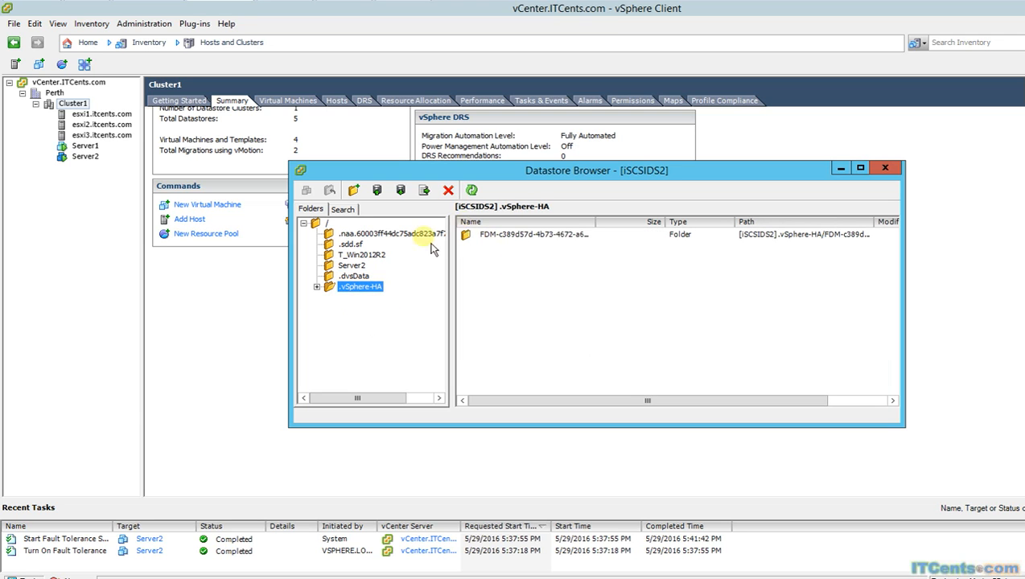
pyautogui.click(317, 287)
pyautogui.click(372, 299)
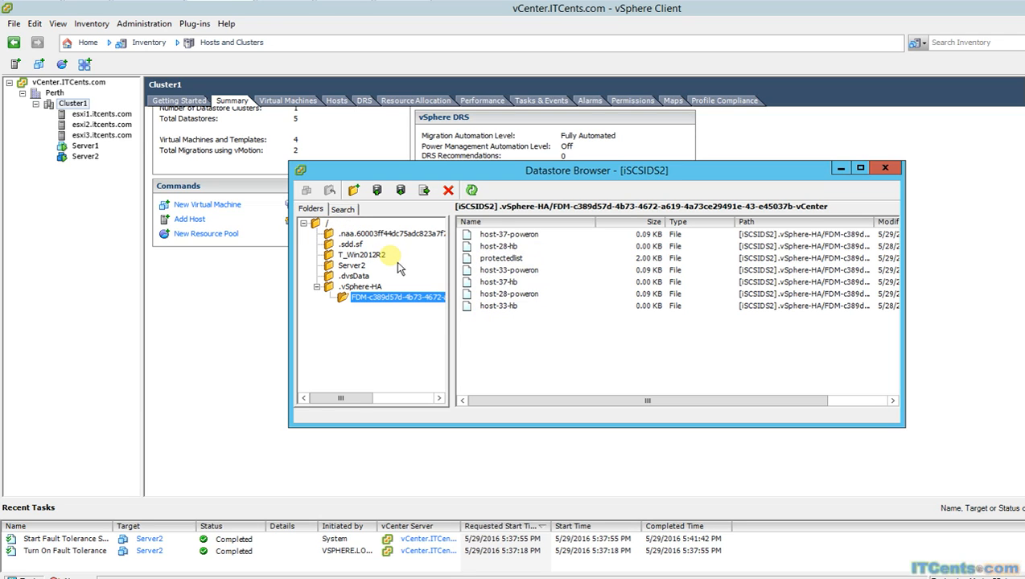
pyautogui.click(352, 266)
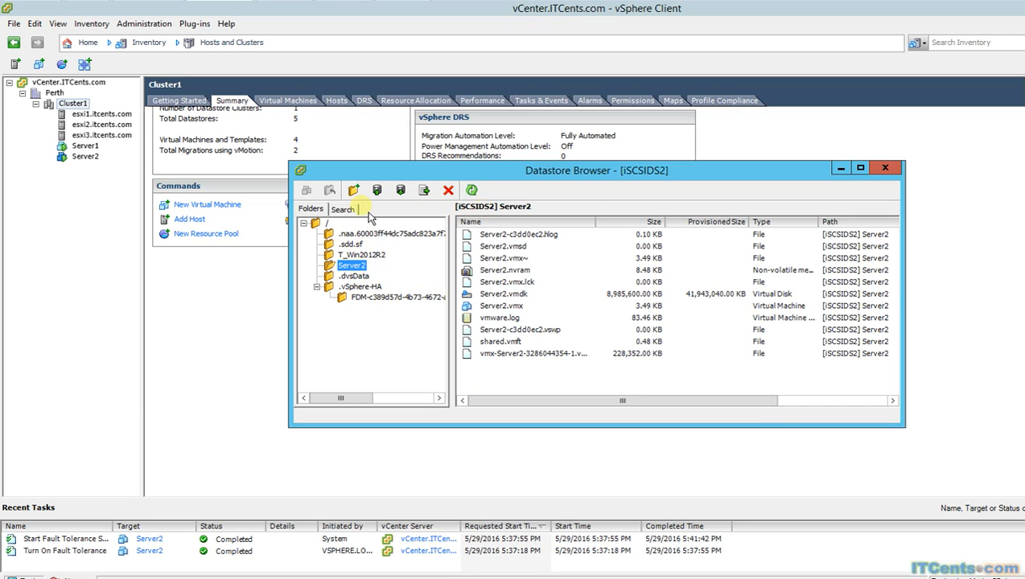
pyautogui.click(885, 167)
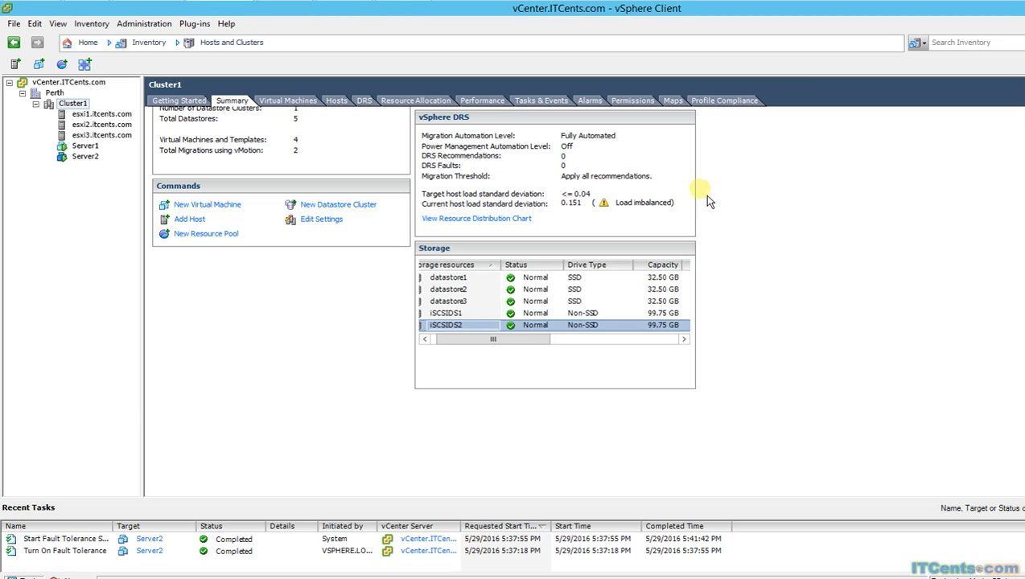
# Step: Examine the files in the Server2 folder on datastore iSCSIDS1 for comparison, and close the datastore browser
pyautogui.click(471, 313)
pyautogui.rightClick(471, 313)
pyautogui.click(495, 321)
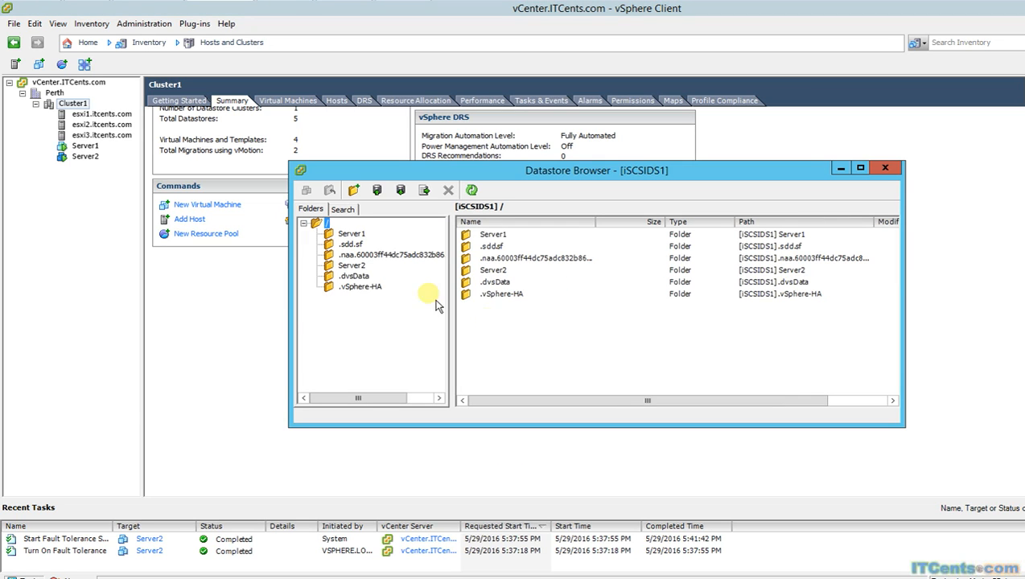
pyautogui.click(352, 267)
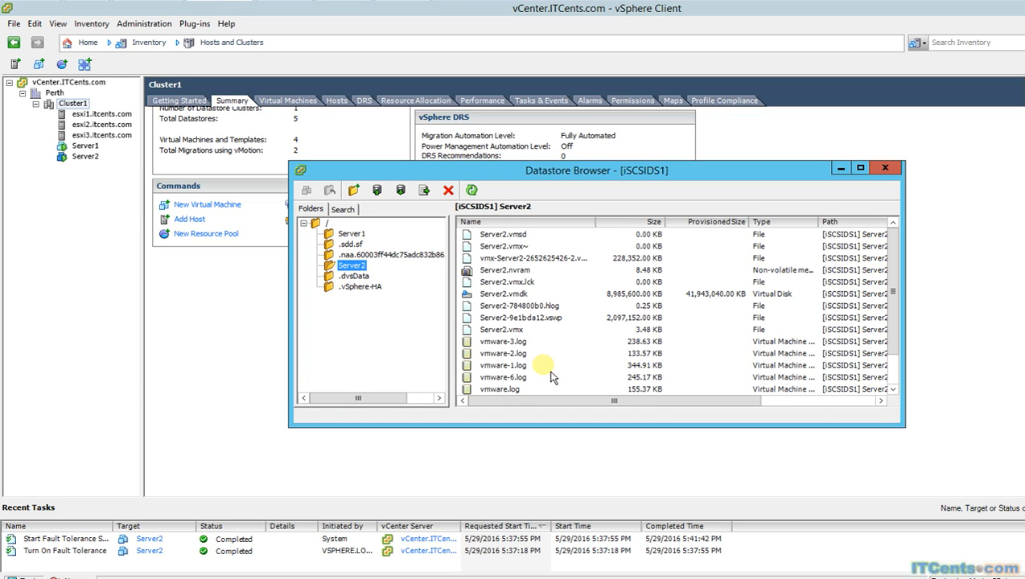
pyautogui.click(885, 168)
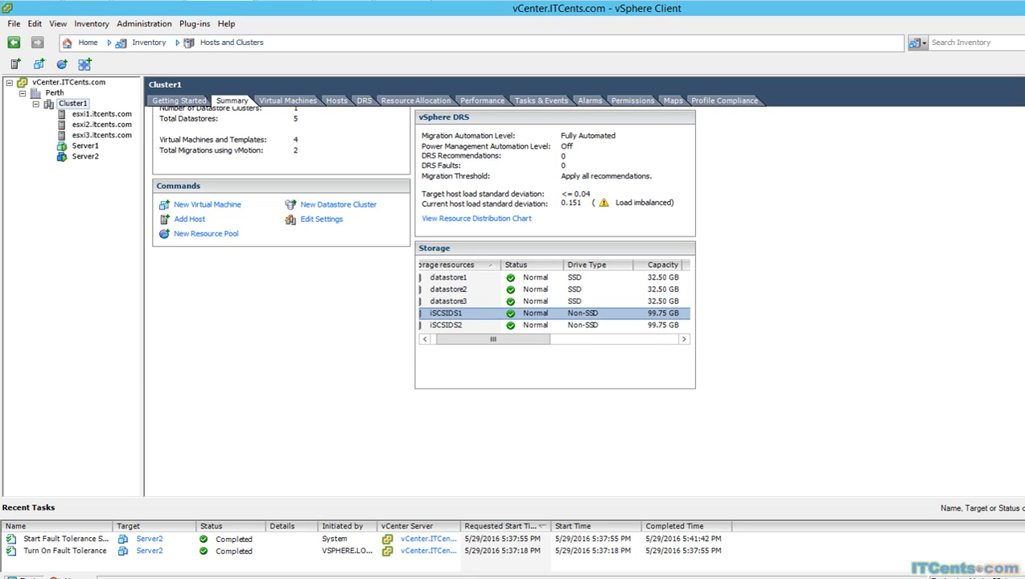
# Step: Switch to the vSphere Web Client, review the Fault Tolerance actions offered for Server2, and check its current host in the summary
pyautogui.rightClick(93, 158)
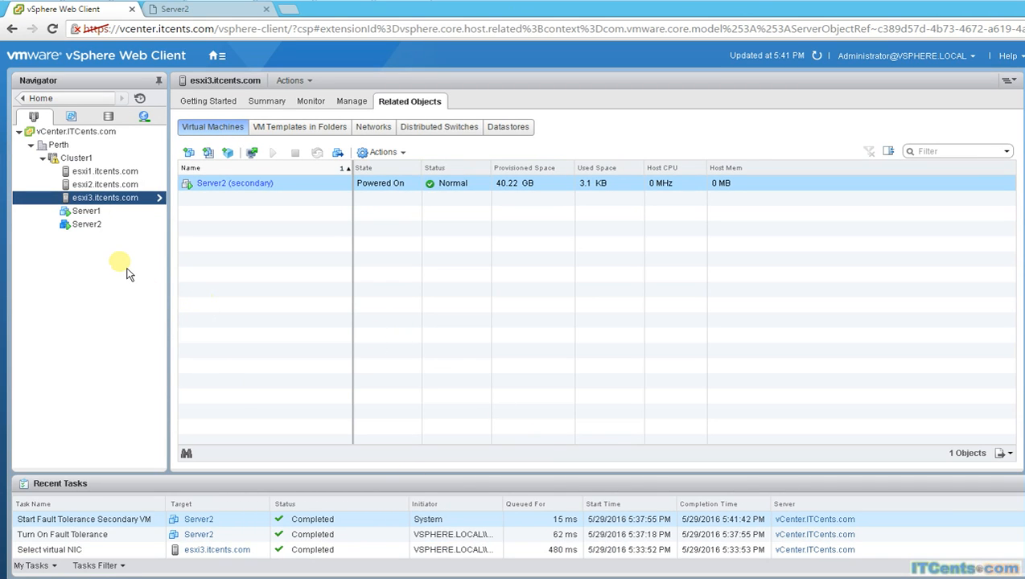
pyautogui.rightClick(101, 229)
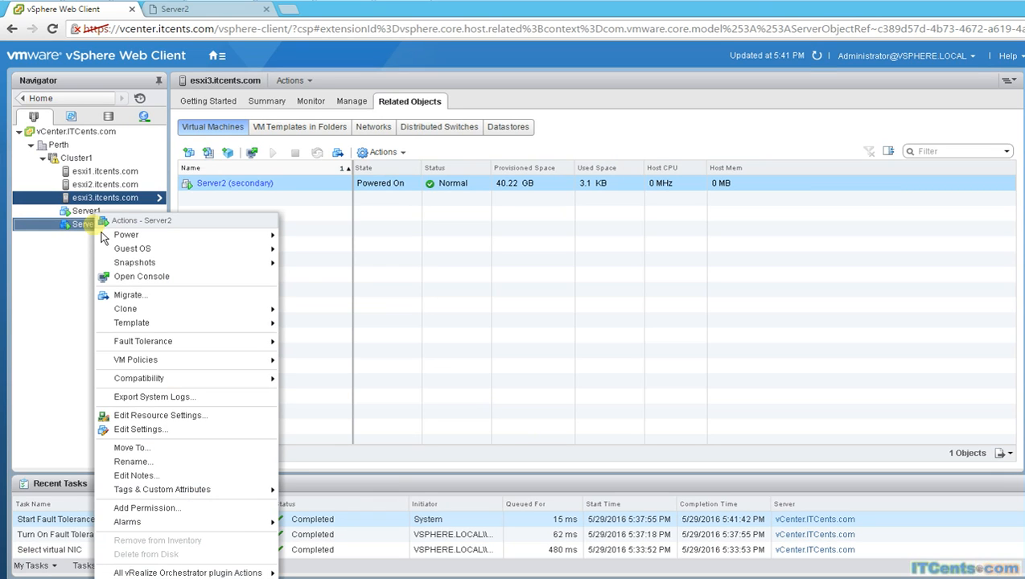
pyautogui.moveTo(245, 344)
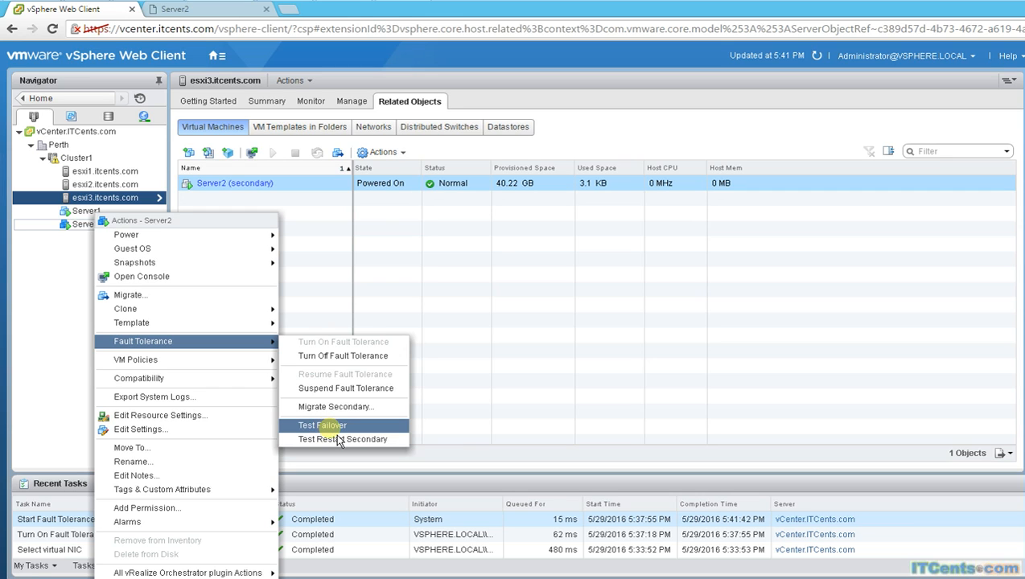
pyautogui.click(42, 311)
pyautogui.click(90, 225)
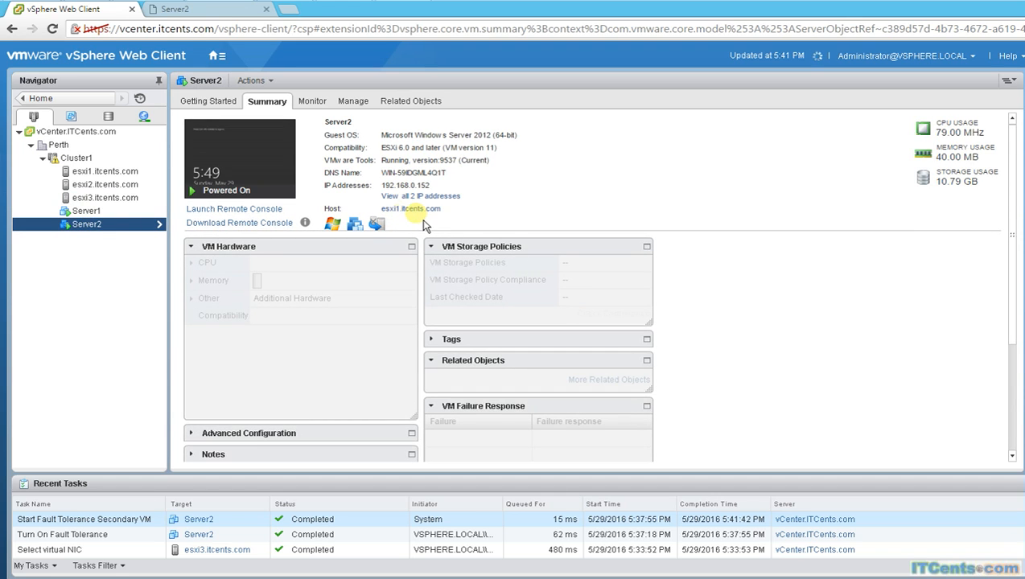
# Step: Check Server2's Fault Tolerance details and the virtual machines on esxi3.itcents.com, and run a Test Failover on Server2
pyautogui.moveTo(1013, 274); pyautogui.dragTo(1013, 386)
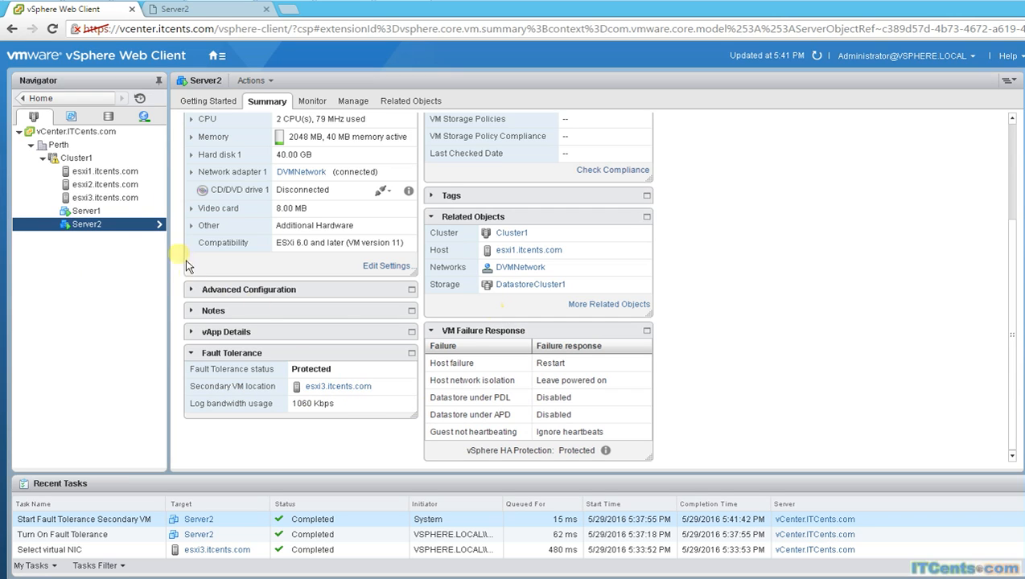
pyautogui.click(103, 197)
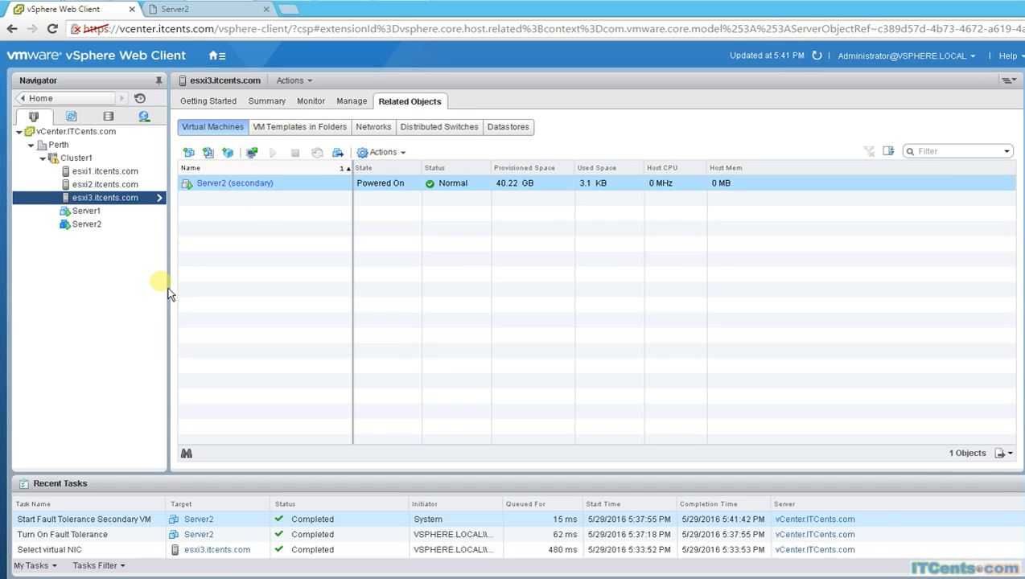
pyautogui.rightClick(100, 238)
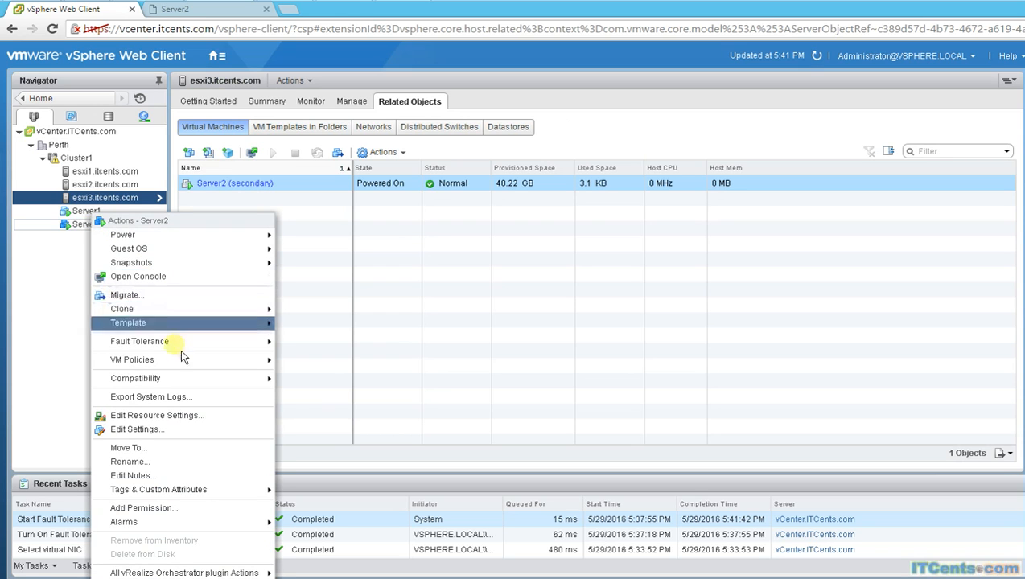
pyautogui.moveTo(187, 341)
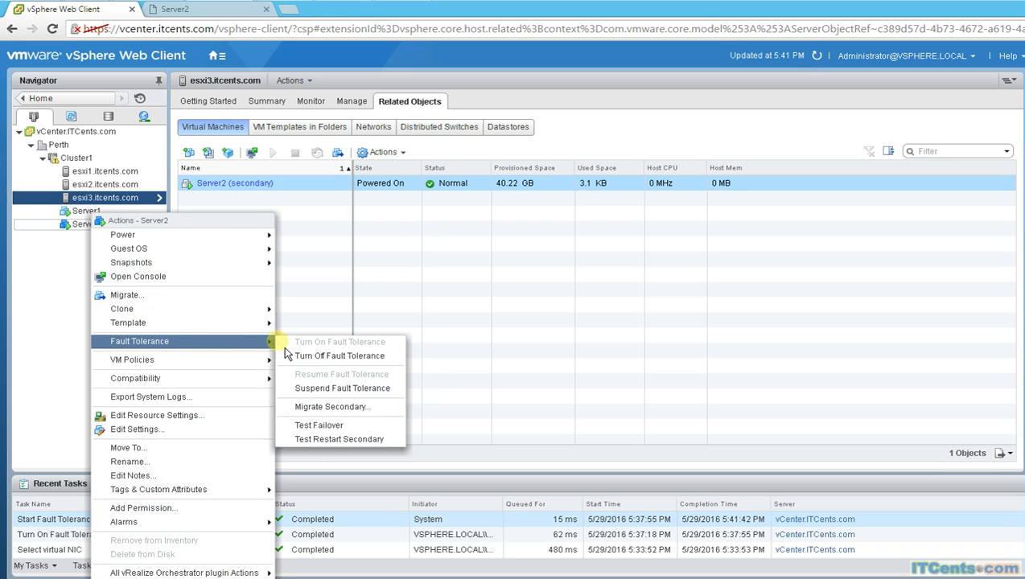
pyautogui.click(338, 427)
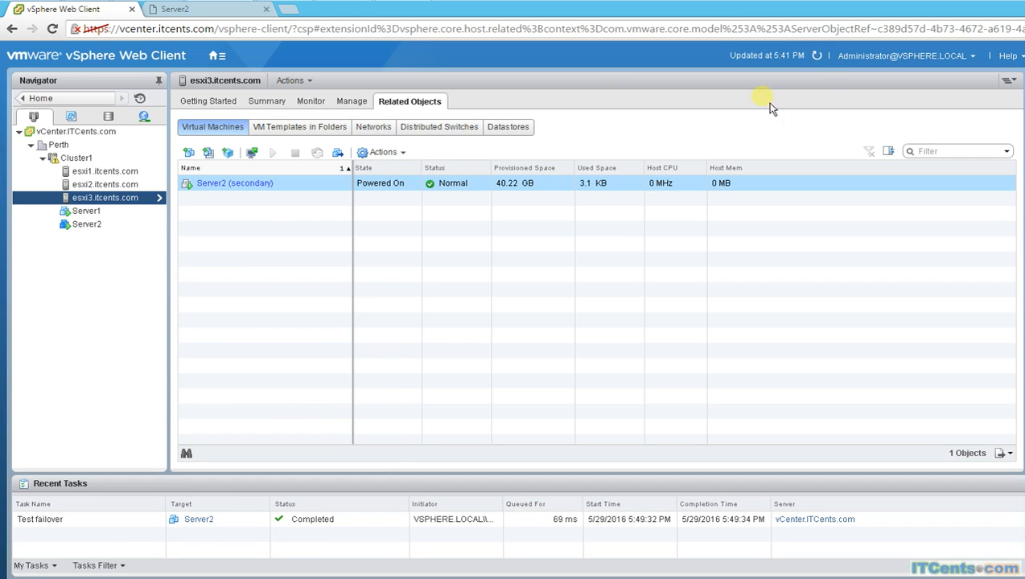
# Step: Refresh the inventory, check Server2's role on esxi3.itcents.com, and review the host and Fault Tolerance status in Server2's summary
pyautogui.click(822, 64)
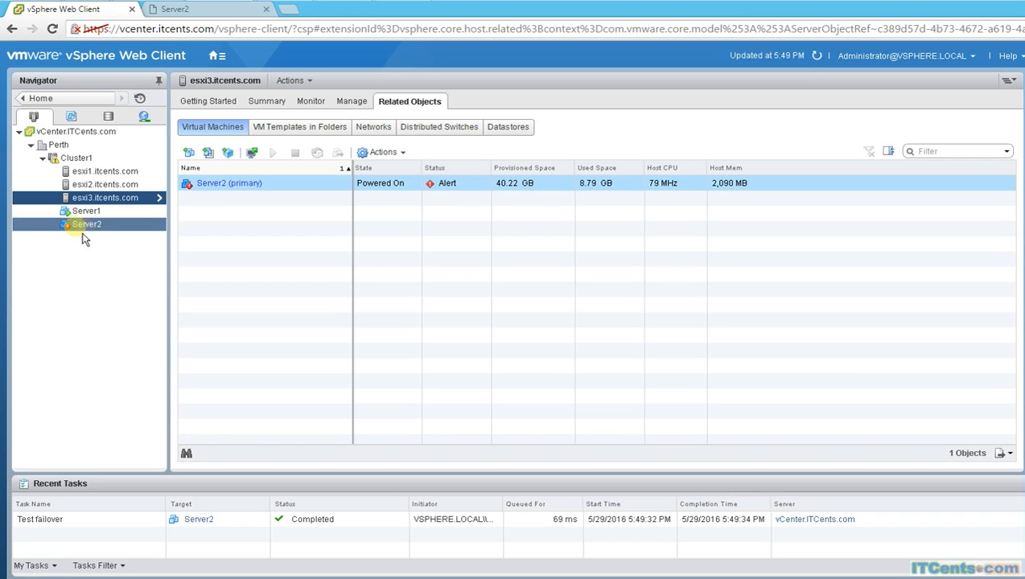
pyautogui.click(280, 187)
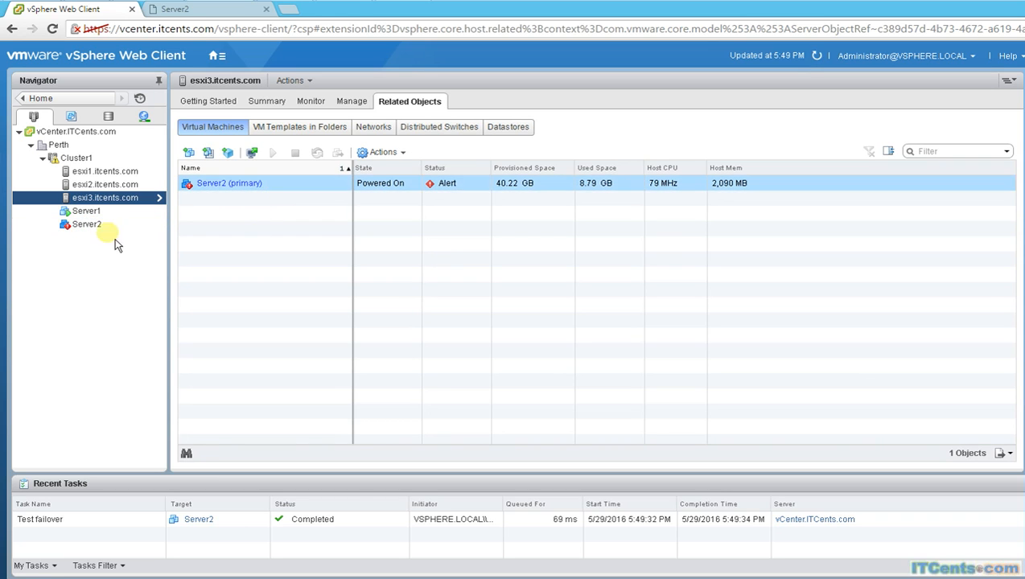
pyautogui.click(84, 226)
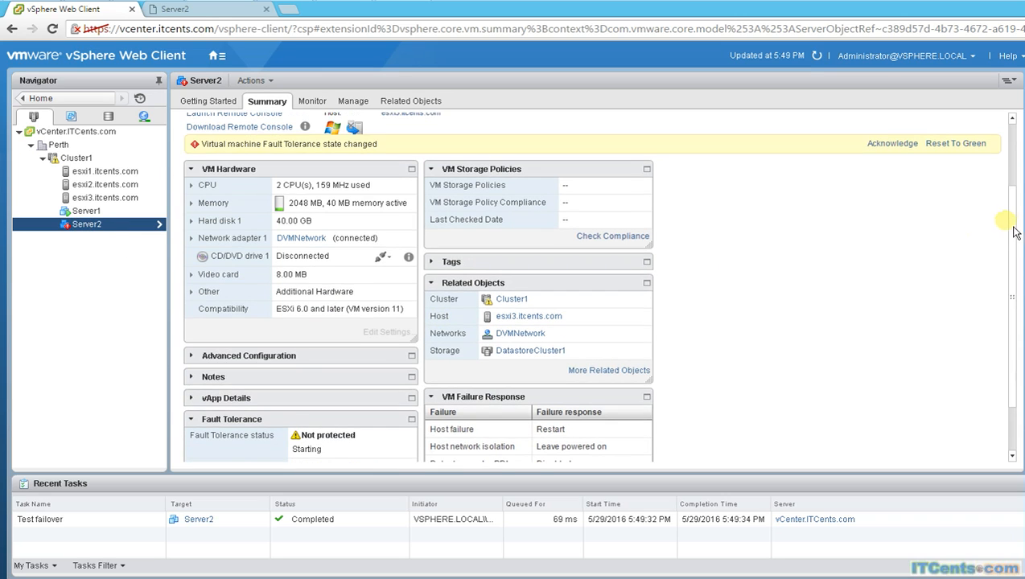
pyautogui.moveTo(1017, 227); pyautogui.dragTo(1016, 159)
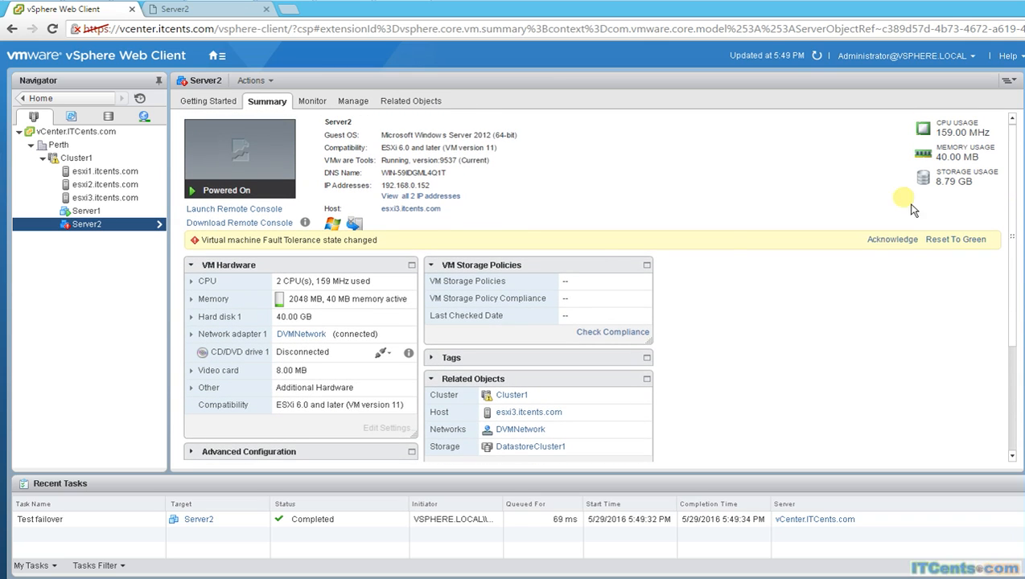
pyautogui.click(88, 227)
pyautogui.moveTo(1015, 231); pyautogui.dragTo(1017, 342)
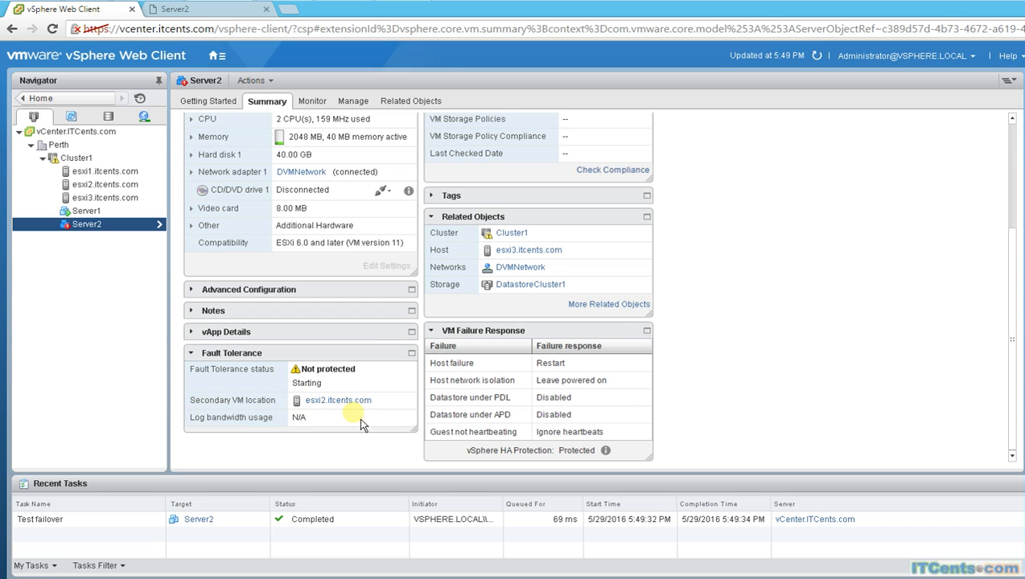
# Step: Check the virtual machines on esxi2.itcents.com, and return to Server2's summary to refresh its Fault Tolerance status
pyautogui.click(91, 192)
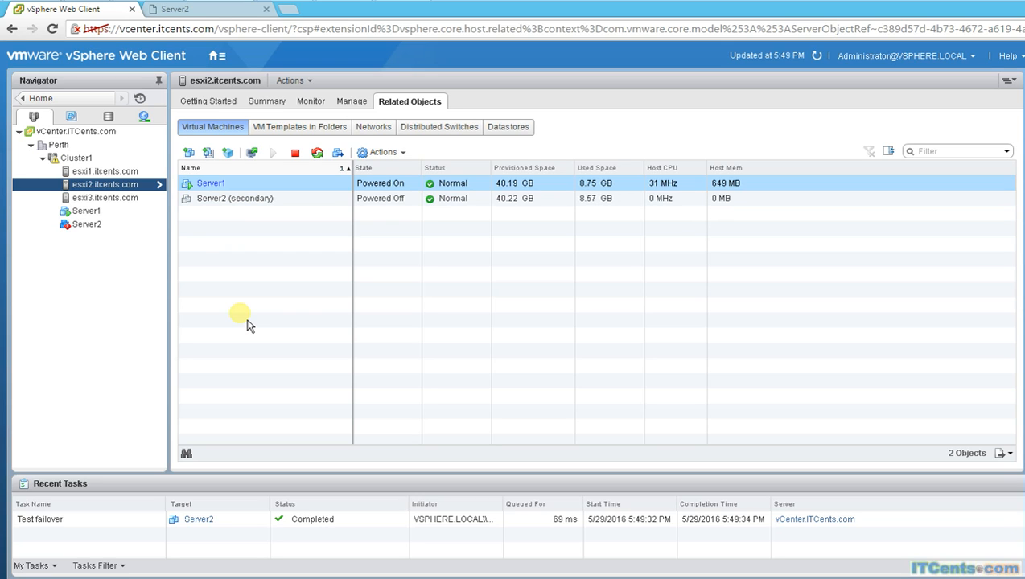
pyautogui.click(95, 225)
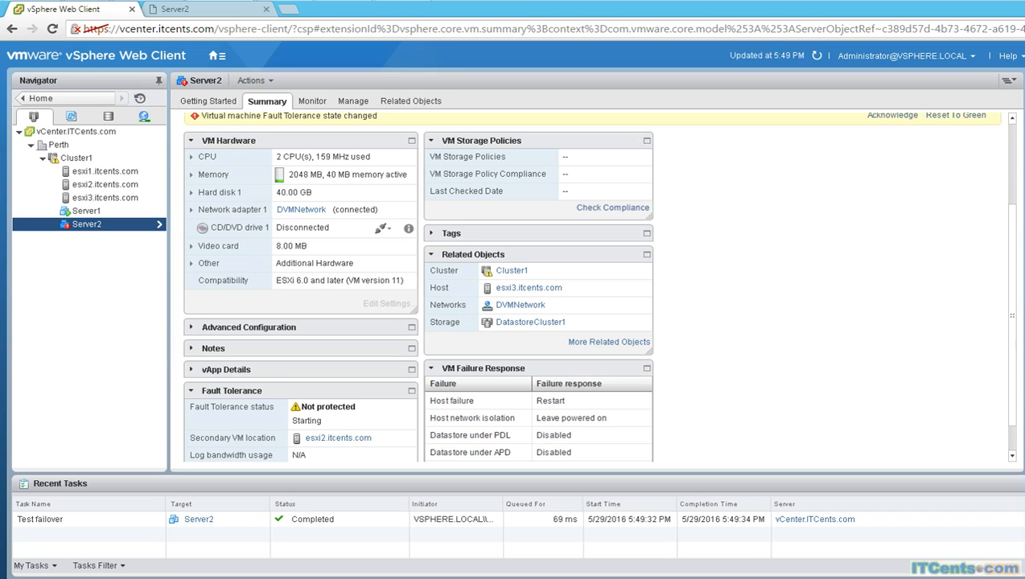
pyautogui.click(818, 57)
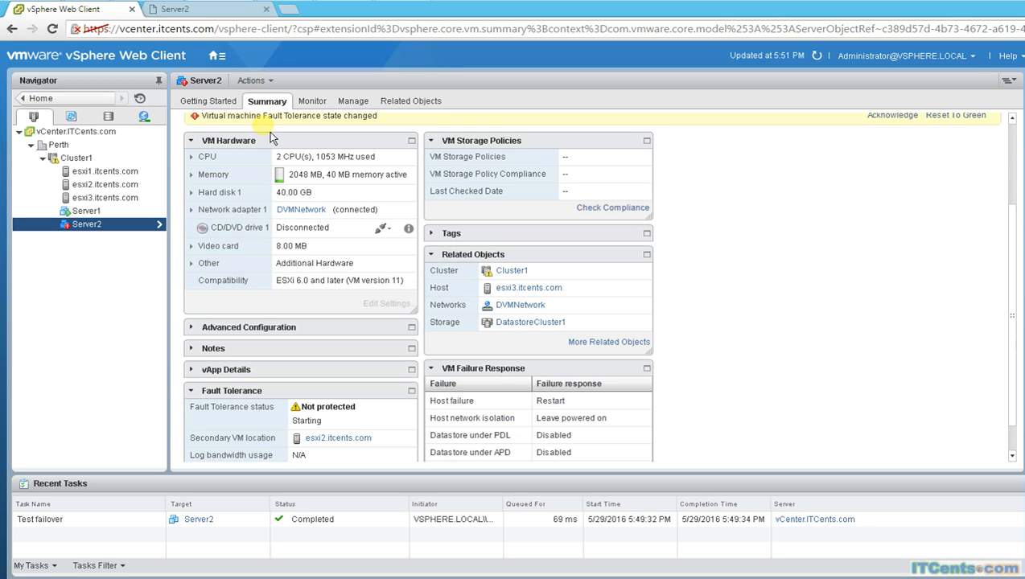
pyautogui.click(817, 56)
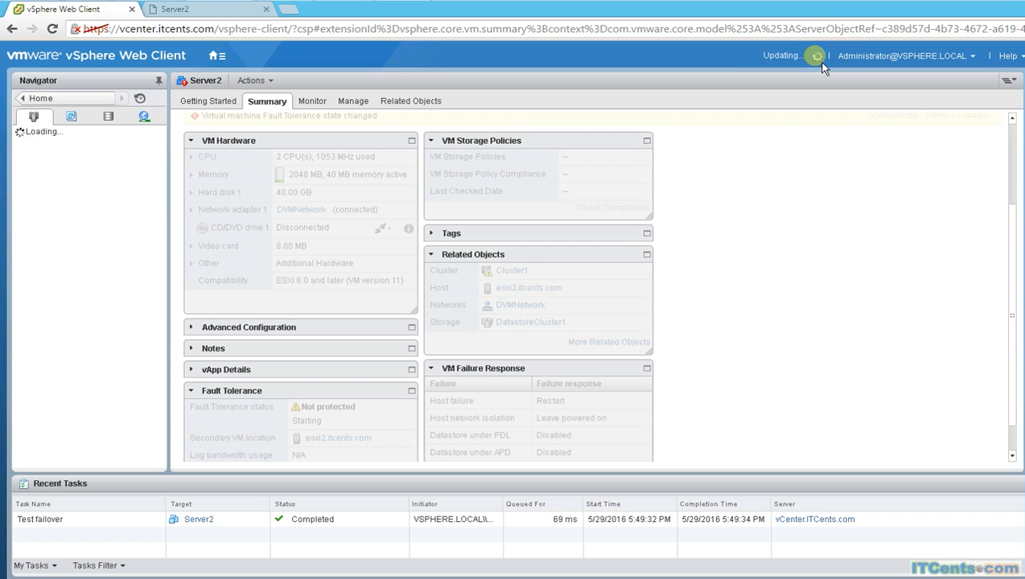